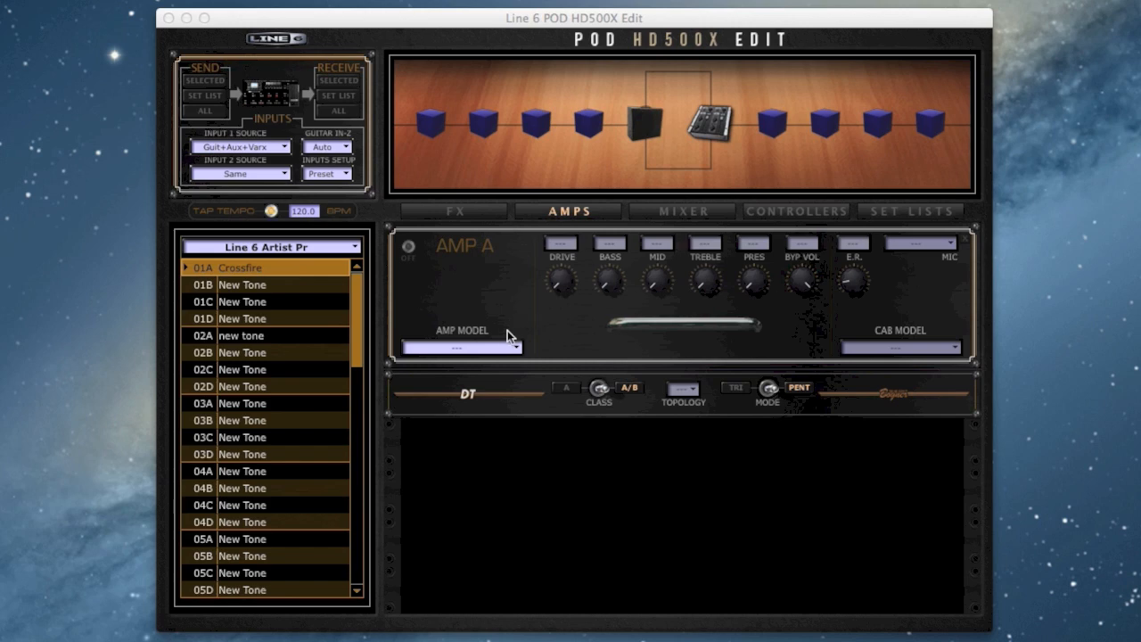
Load the Plexi Lead 100 Brt amp model into Amp A.
click(499, 349)
scroll(496, 428, up, 5)
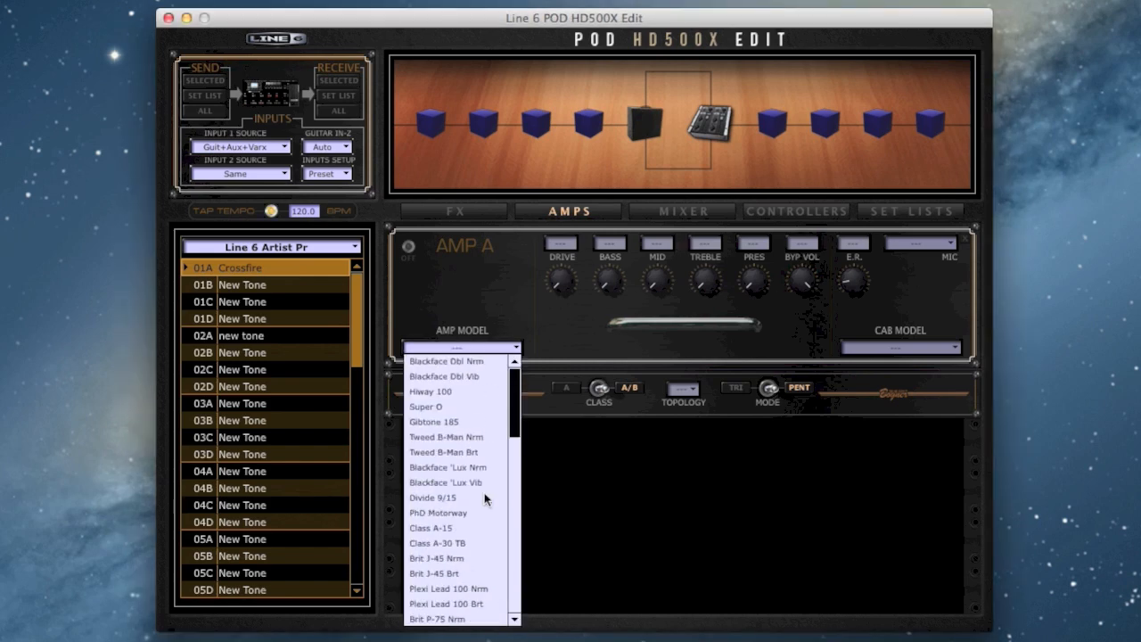
click(496, 604)
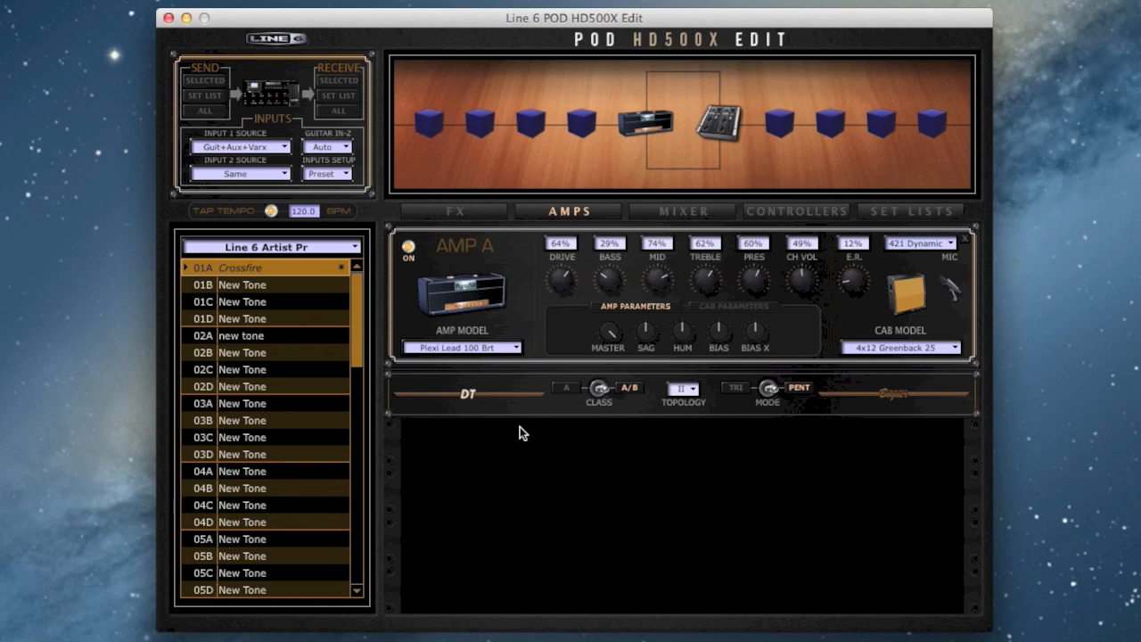
Set Amp A's drive to 42%, bass 86%, treble 82%, presence 84% and channel volume 69%, and select the 4x12 Blackback 30 cab.
drag(560, 280, 601, 230)
drag(710, 278, 803, 244)
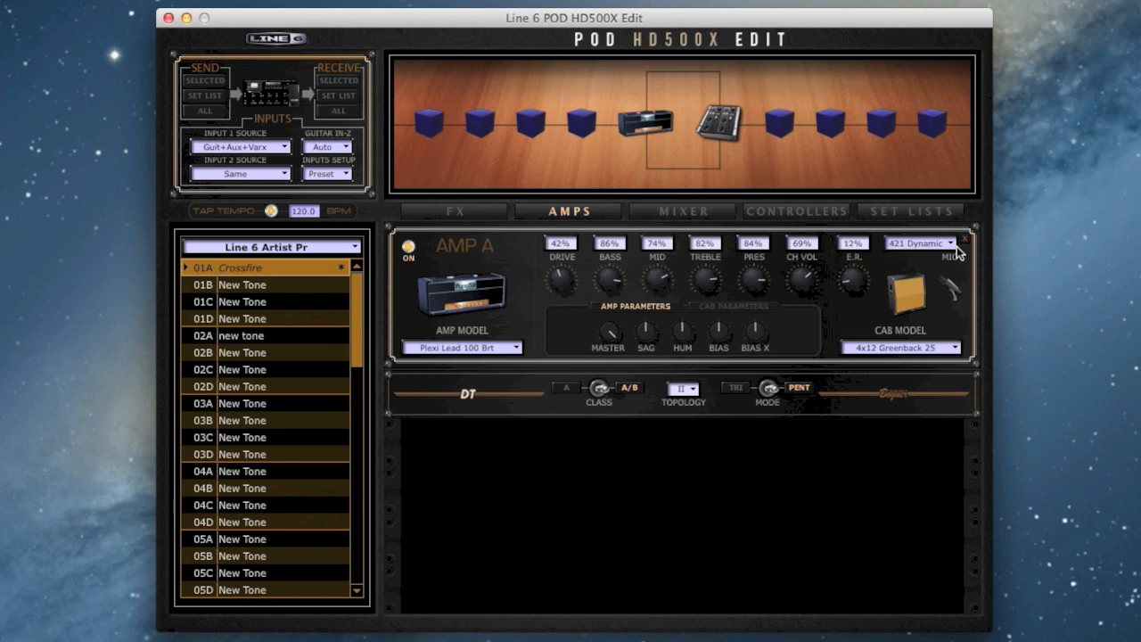
click(916, 347)
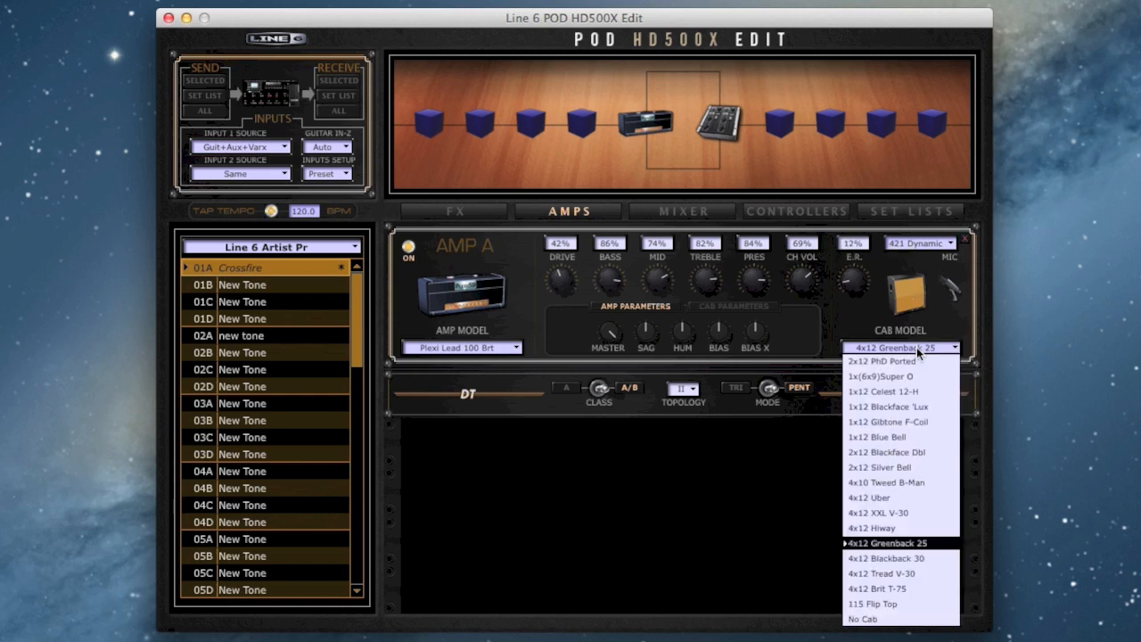
click(923, 558)
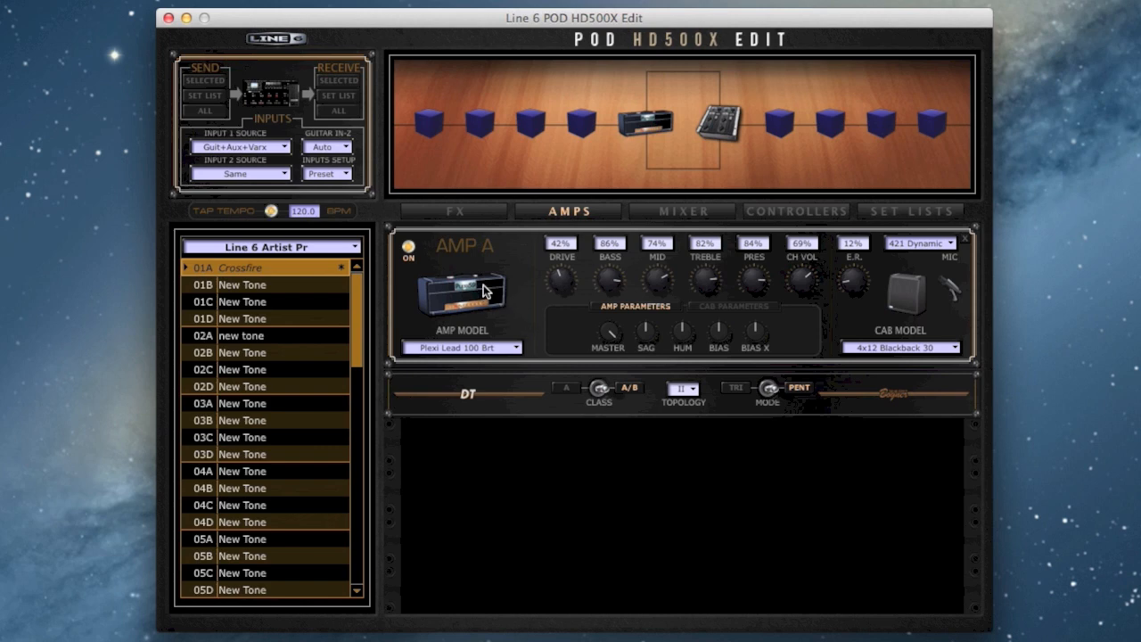
Move Amp A onto the upper parallel path and load Blackface Dbl Nrm as Amp B on the lower path.
drag(486, 292, 682, 79)
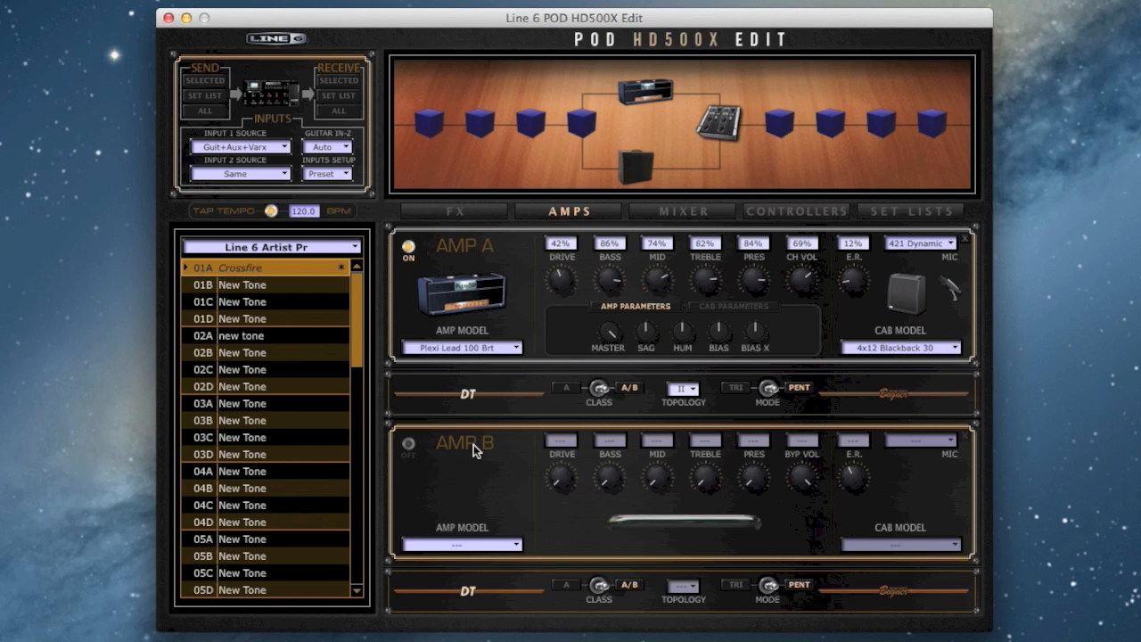
click(471, 546)
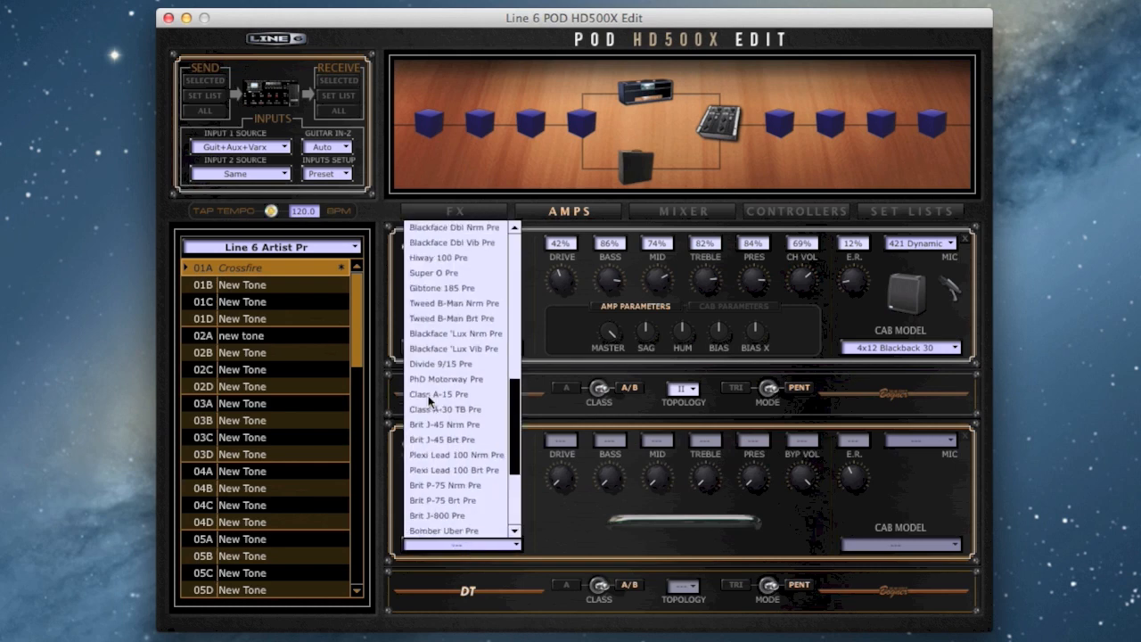
scroll(429, 401, up, 10)
click(426, 230)
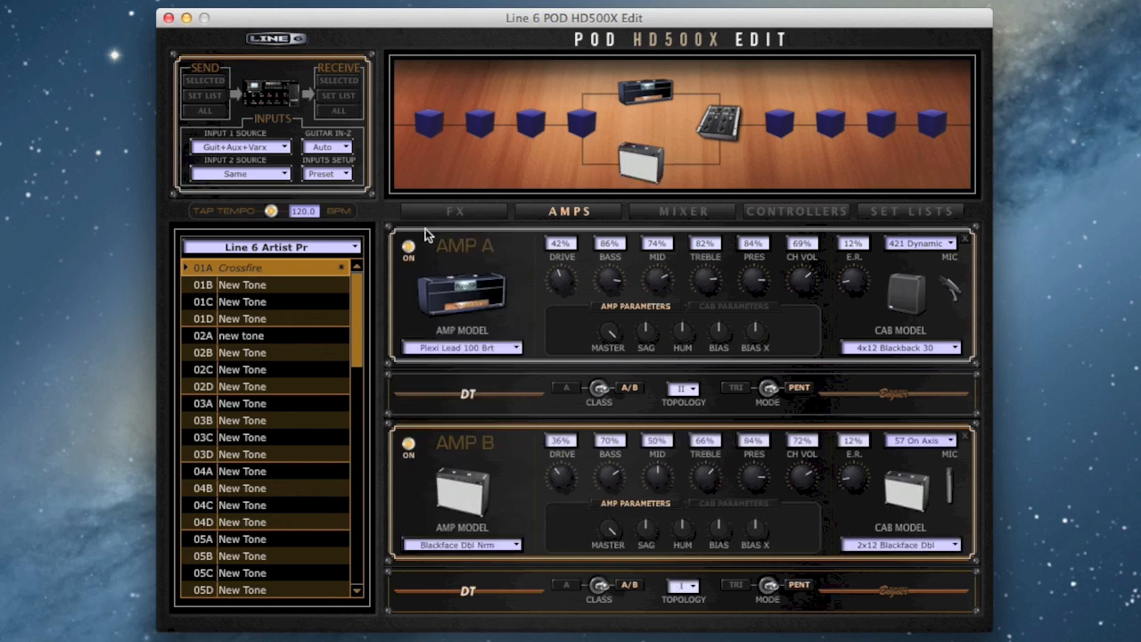
Set Amp B's drive to 87%, bass to 77%, treble to 82% and channel volume to 64%.
drag(549, 482, 545, 432)
drag(611, 479, 614, 468)
drag(694, 472, 697, 444)
drag(798, 472, 798, 480)
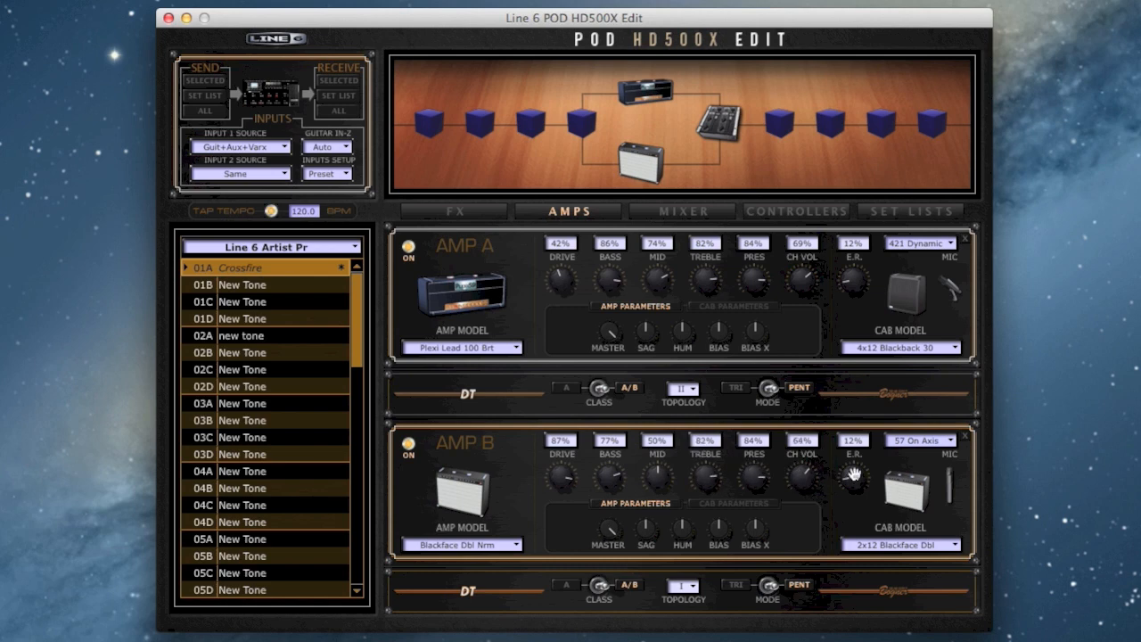
Give Amp B the 409 Dynamic microphone and the 4x12 Blackback 30 cab.
click(901, 447)
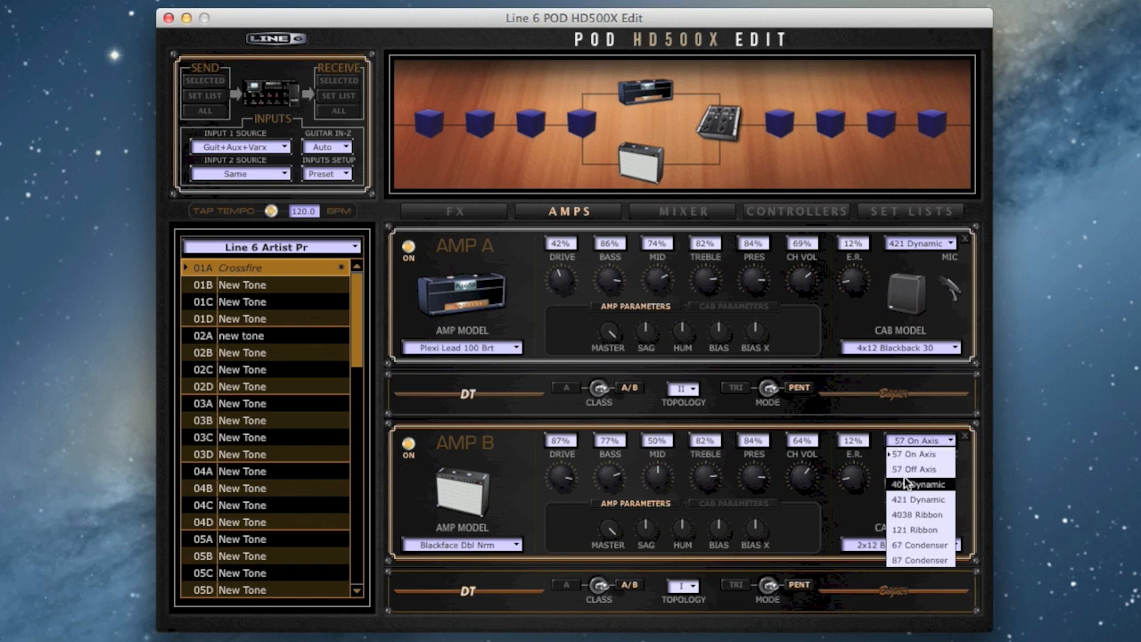
click(908, 473)
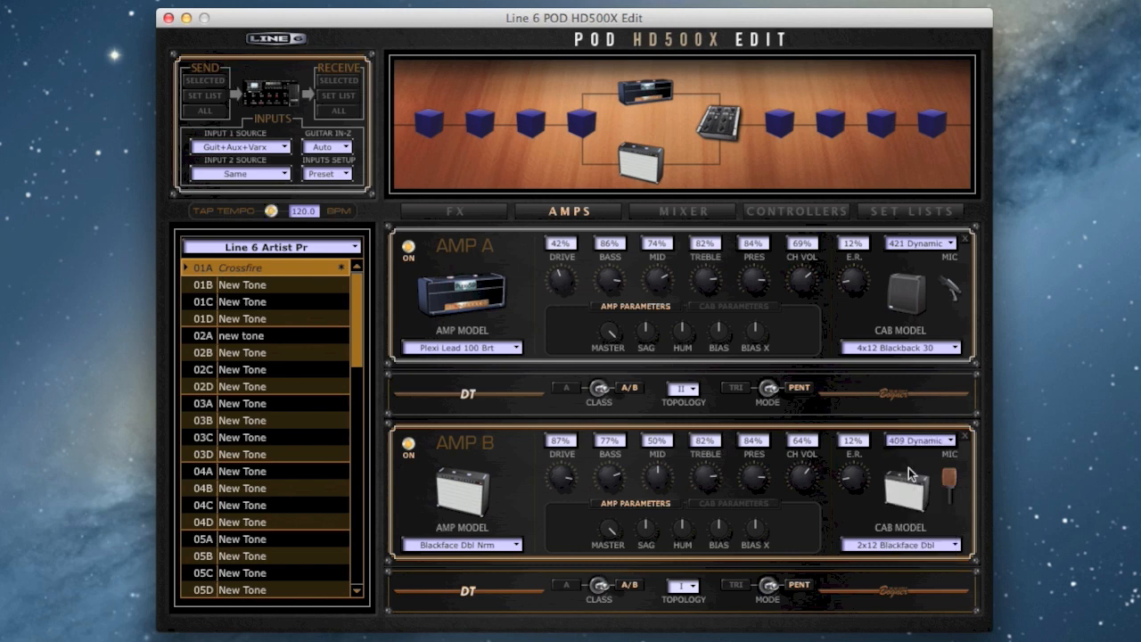
click(897, 547)
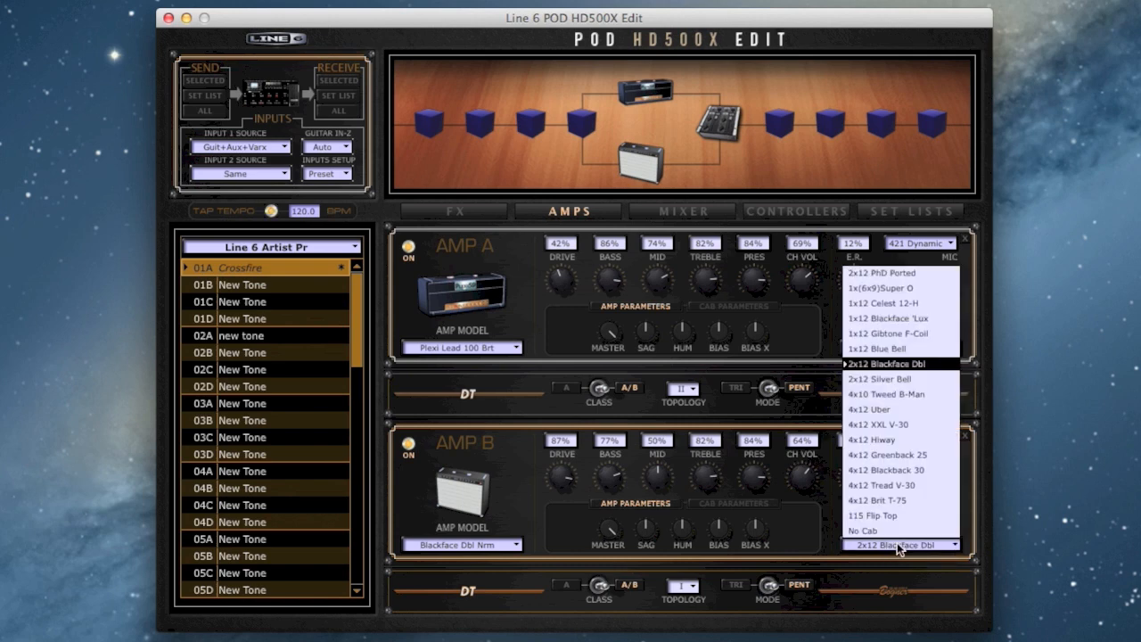
click(916, 470)
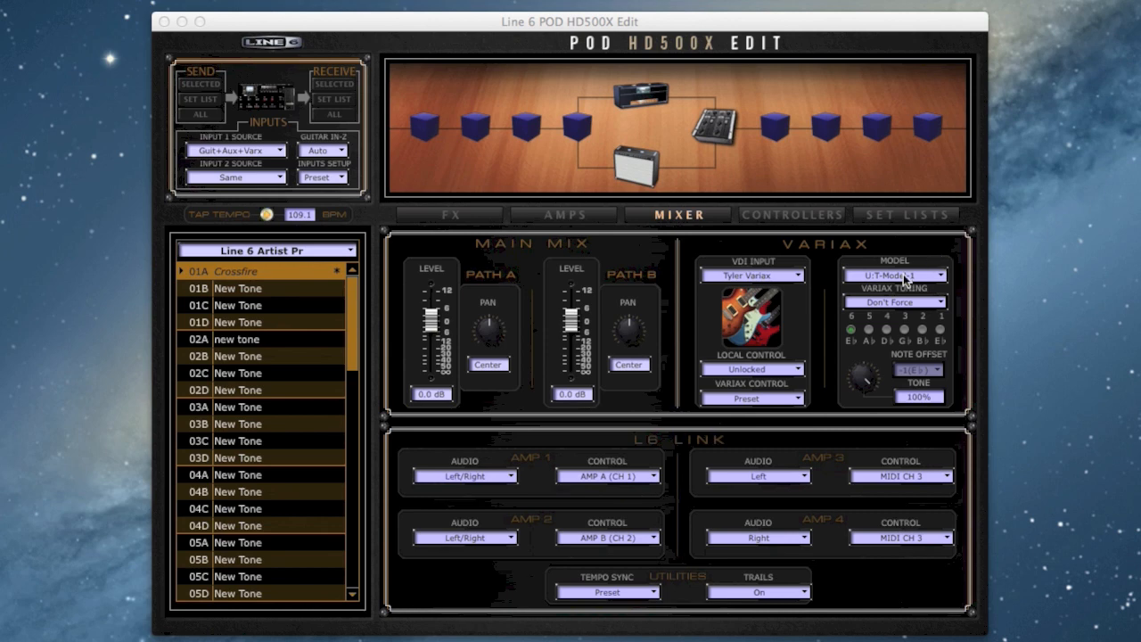
Set the Variax model to U:Spank-5 and the Variax tuning to Custom.
click(907, 277)
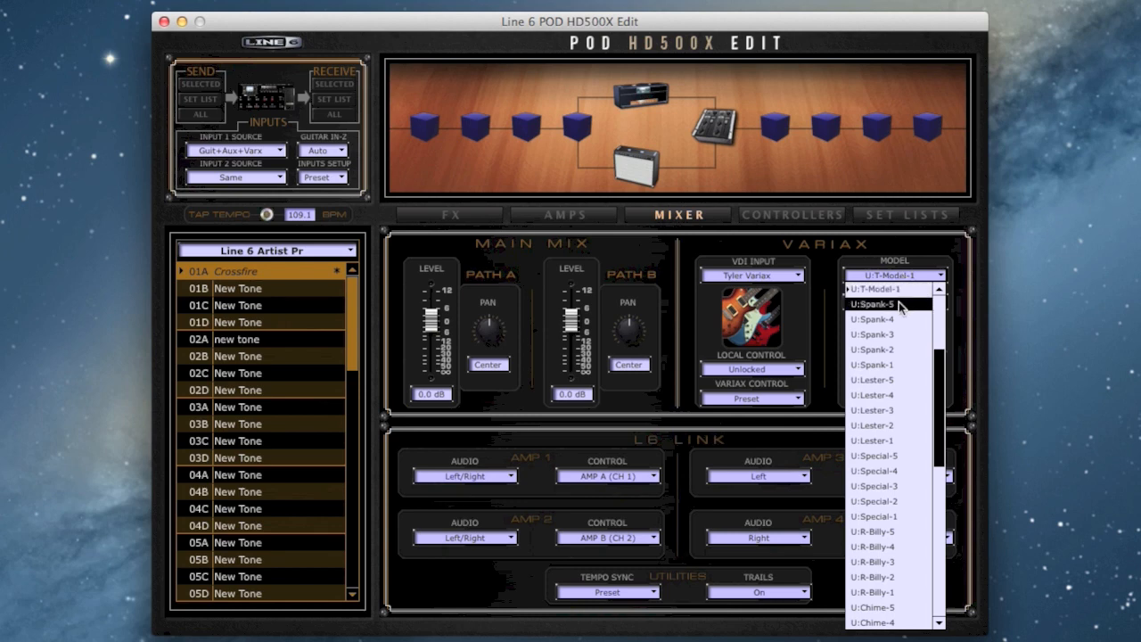
click(899, 303)
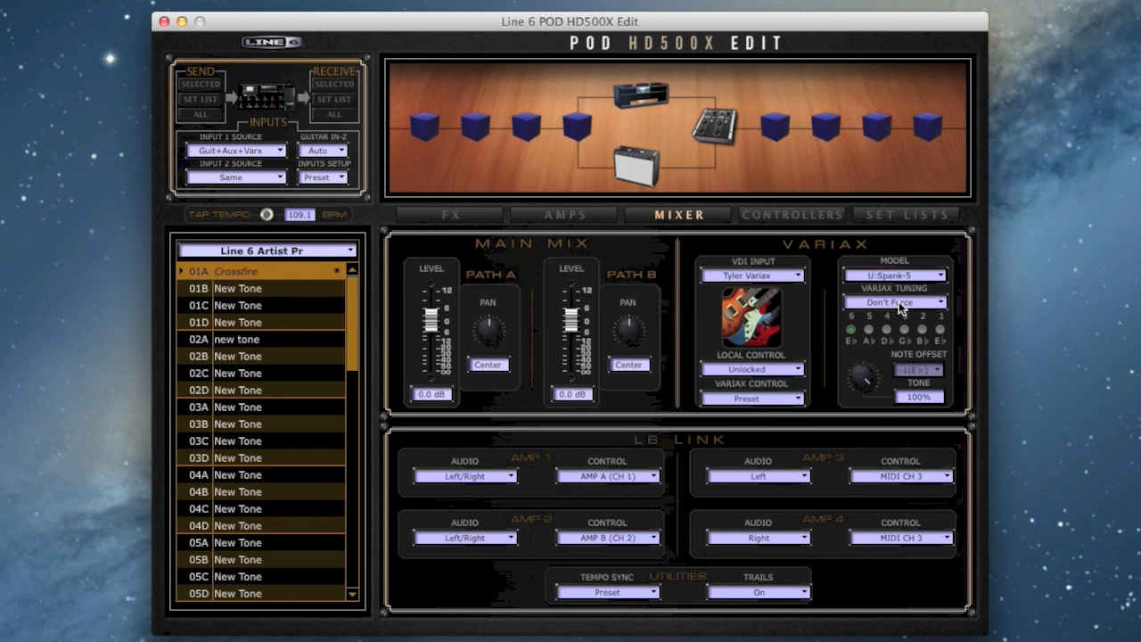
click(899, 302)
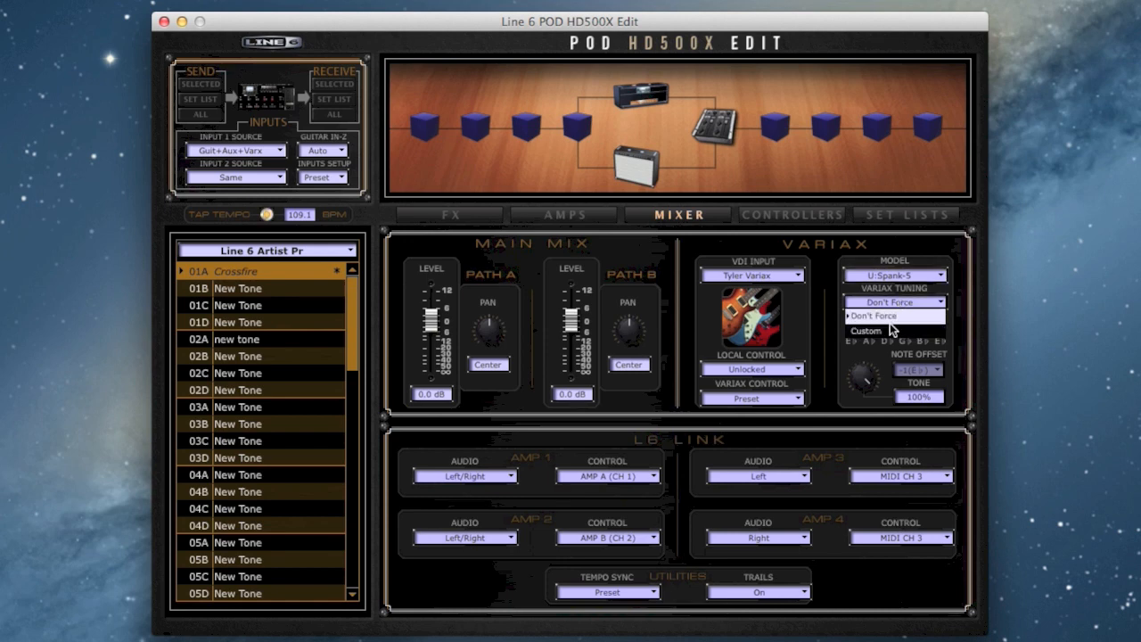
click(889, 328)
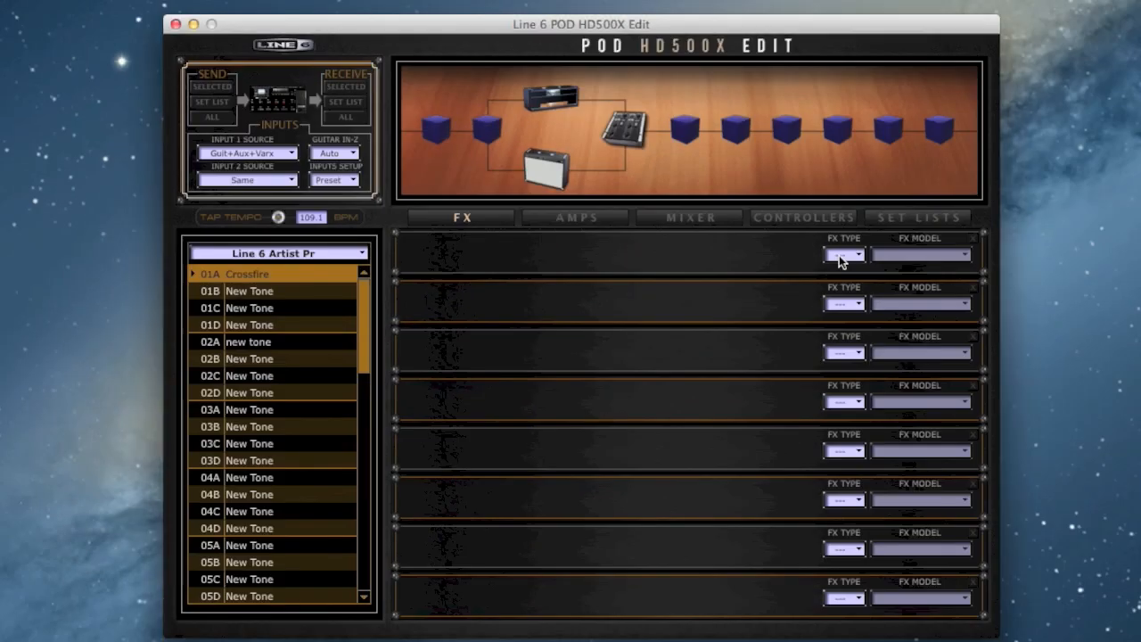
Add a Chrome Custom wah in the first effect slot and switch it off.
click(839, 255)
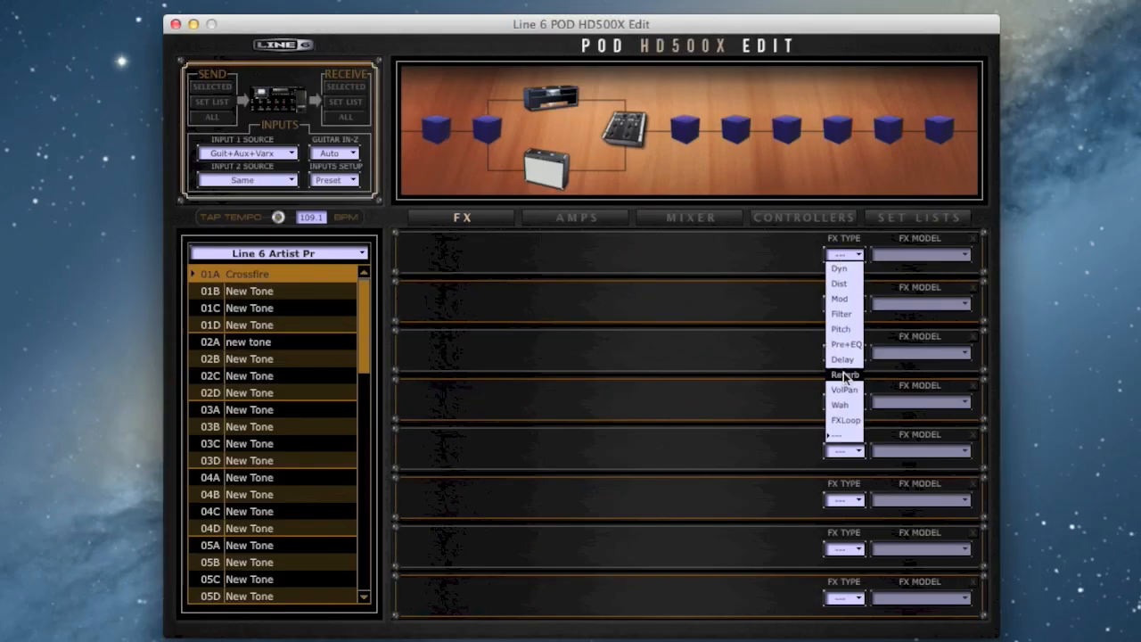
click(843, 406)
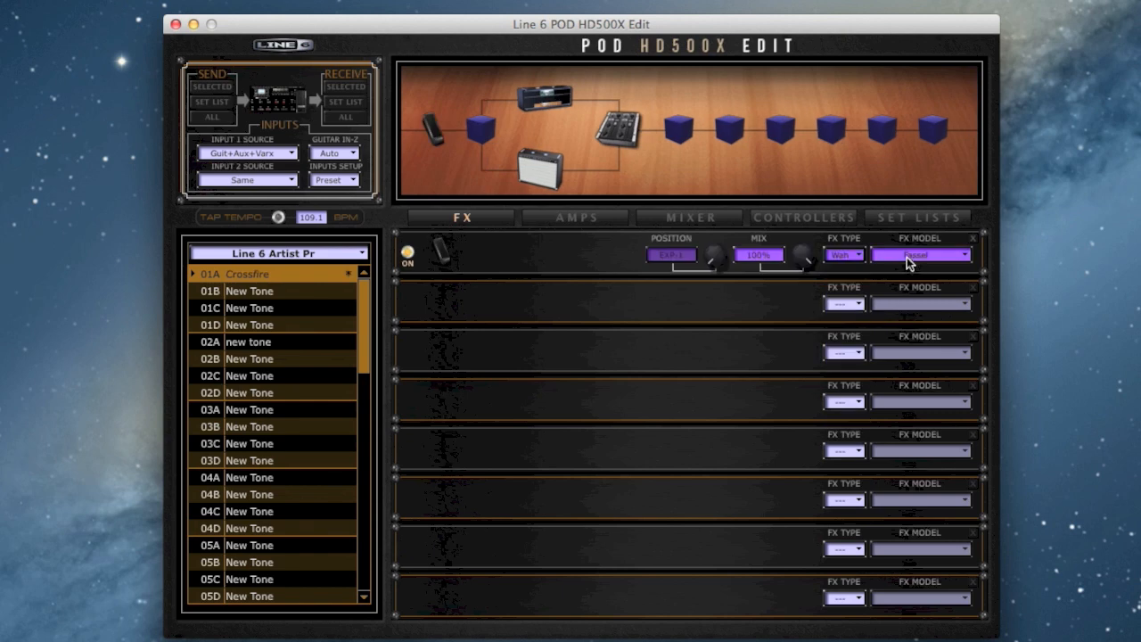
click(911, 257)
click(899, 359)
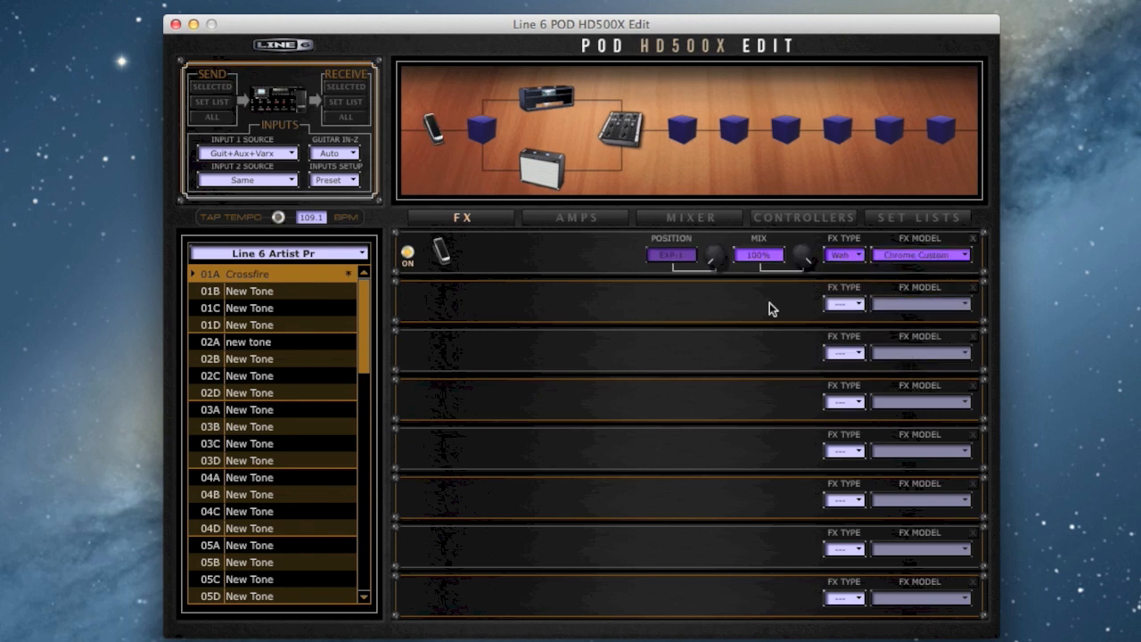
click(407, 254)
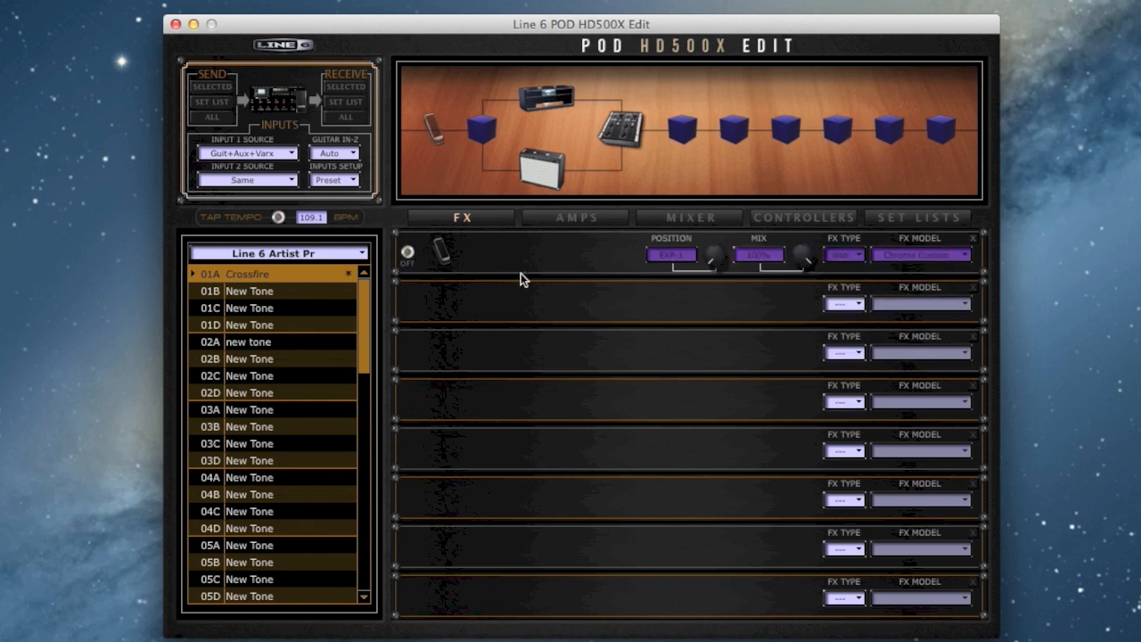
Add a Screamer distortion in the second effect slot.
click(838, 308)
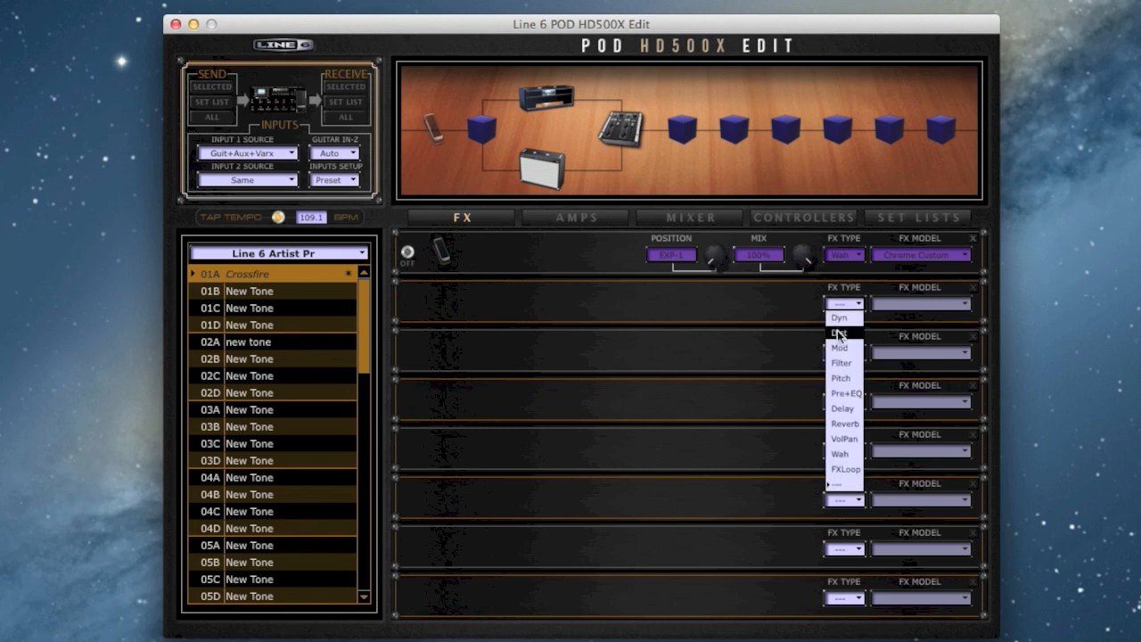
click(840, 332)
click(907, 303)
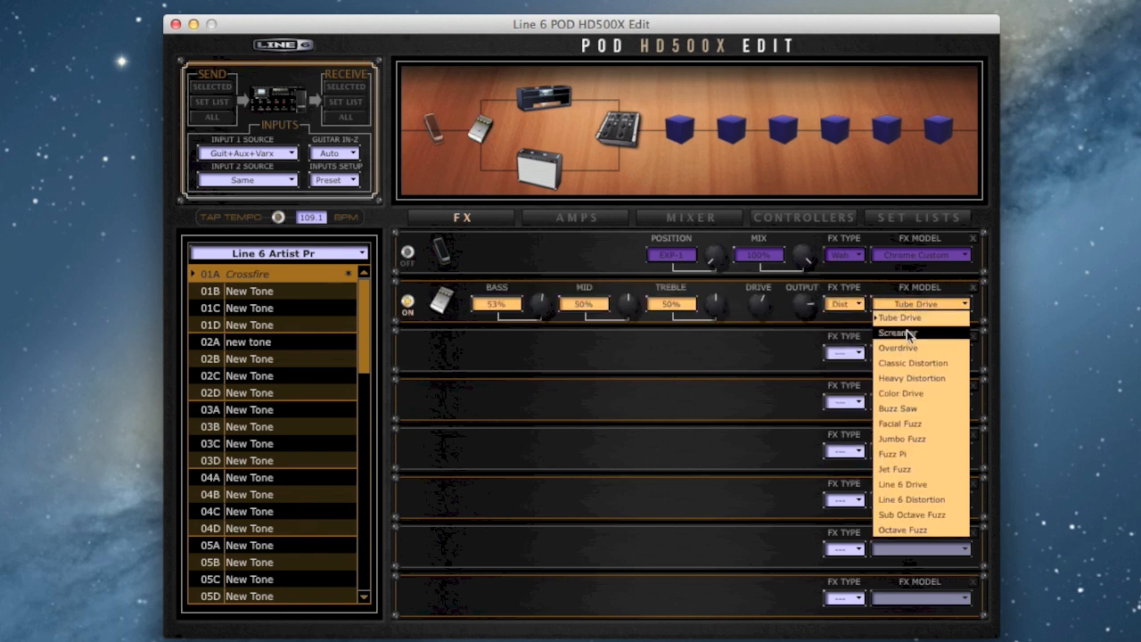
click(907, 330)
Lower the Screamer's drive, set its tone to 37% and bass to 66%, and switch the effect off.
drag(759, 292, 757, 323)
drag(626, 307, 624, 350)
drag(544, 318, 537, 305)
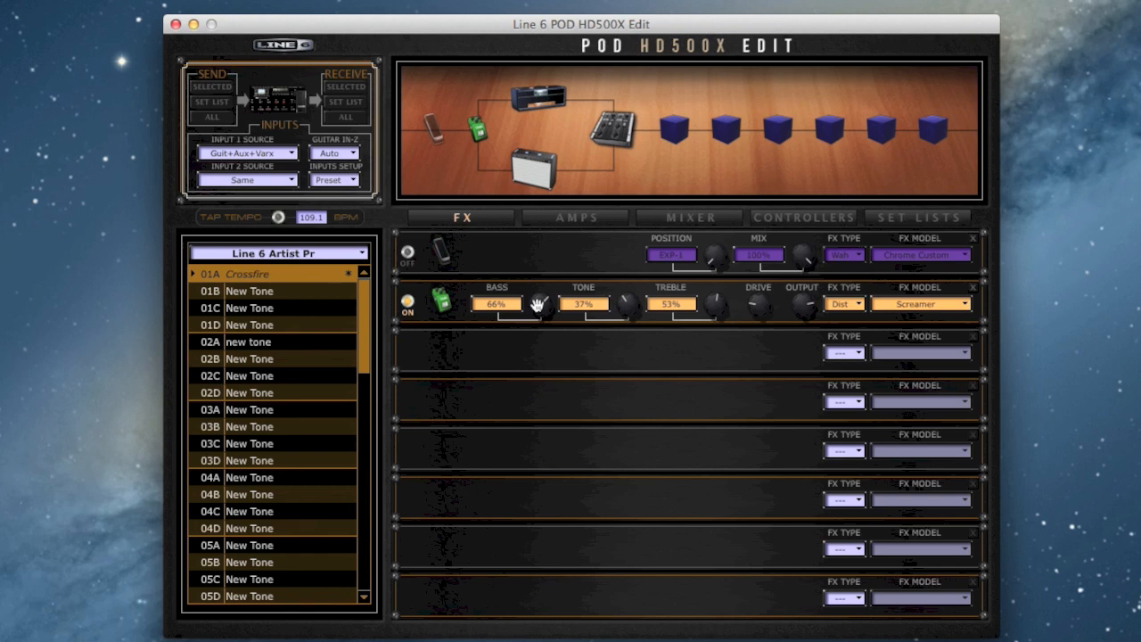
click(409, 302)
Add a Rotary Drum & Horn modulation in the third effect slot with tempo sync 16, and lower its horn depth and mix.
click(843, 354)
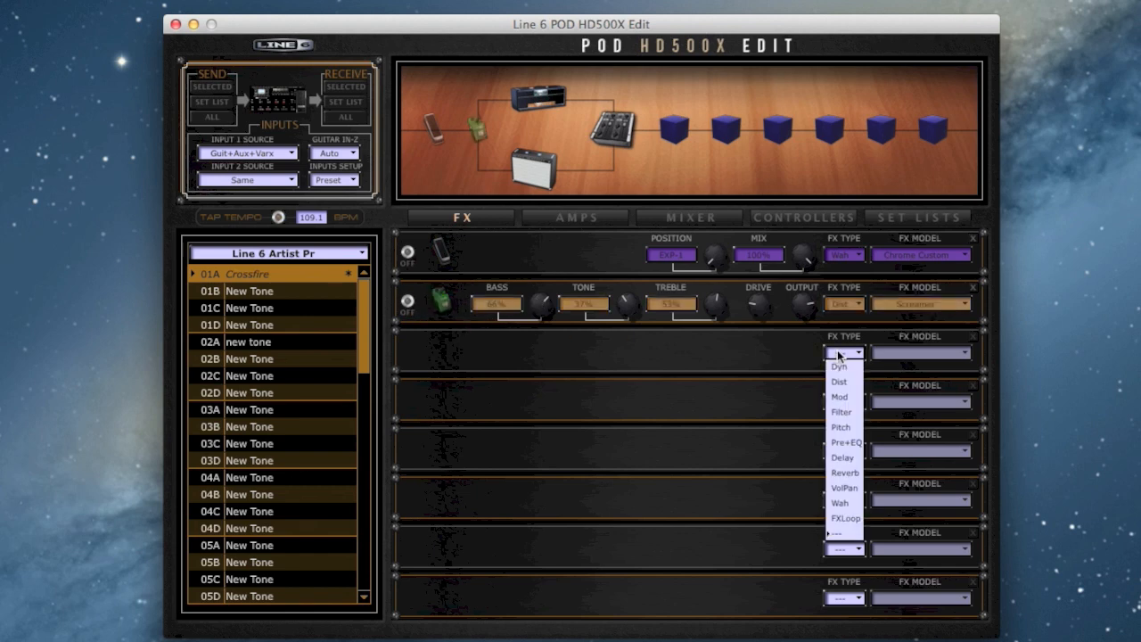
click(842, 406)
click(887, 357)
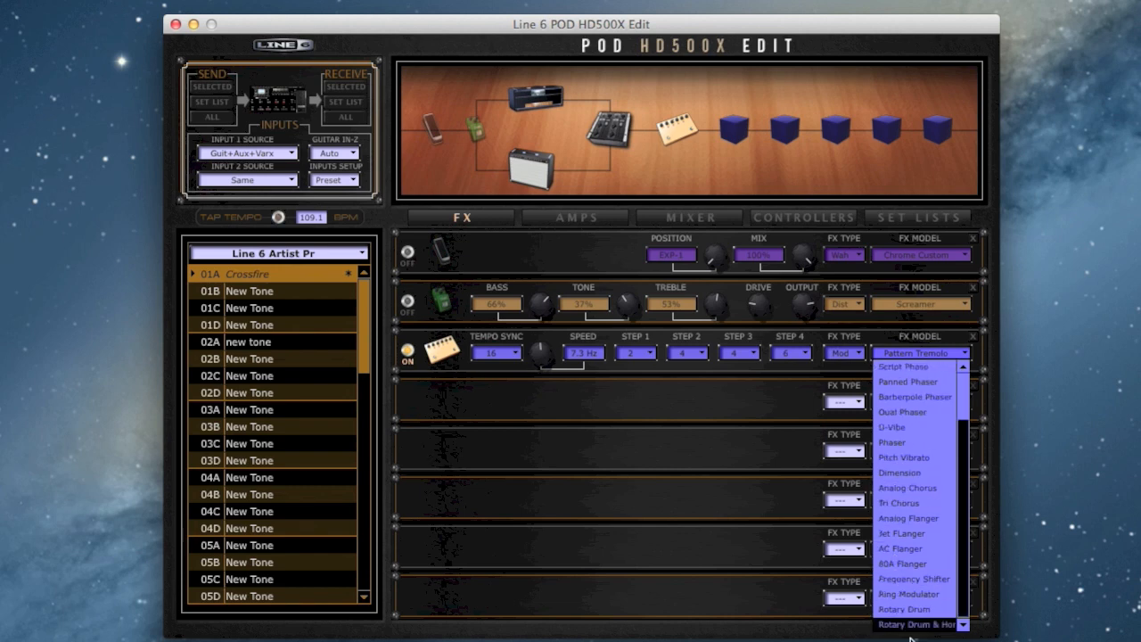
click(896, 622)
click(495, 353)
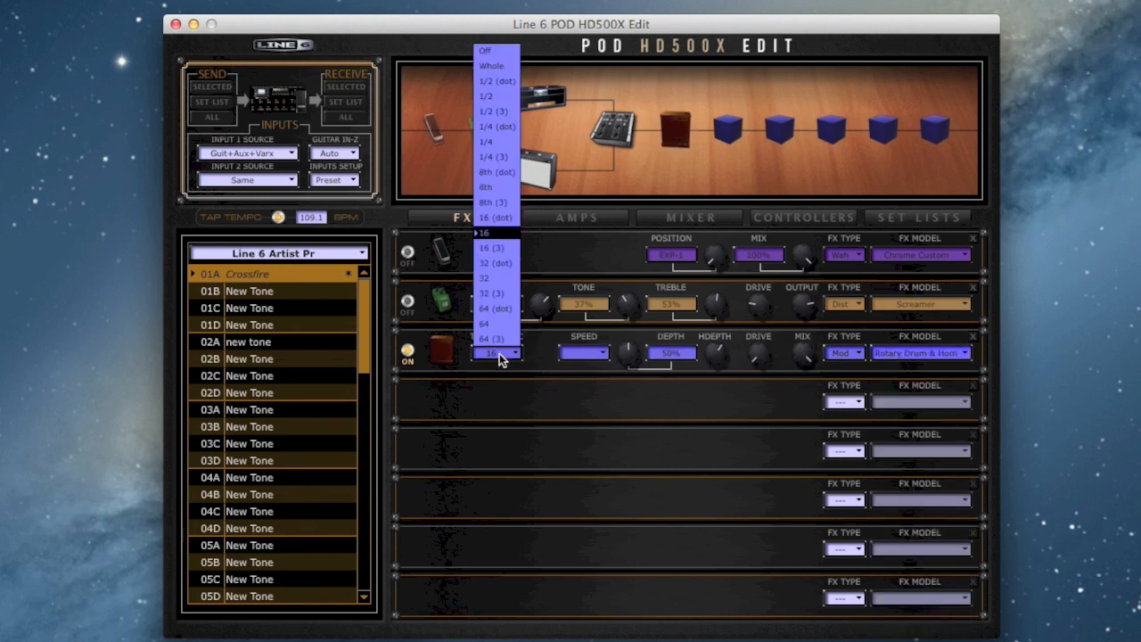
click(490, 233)
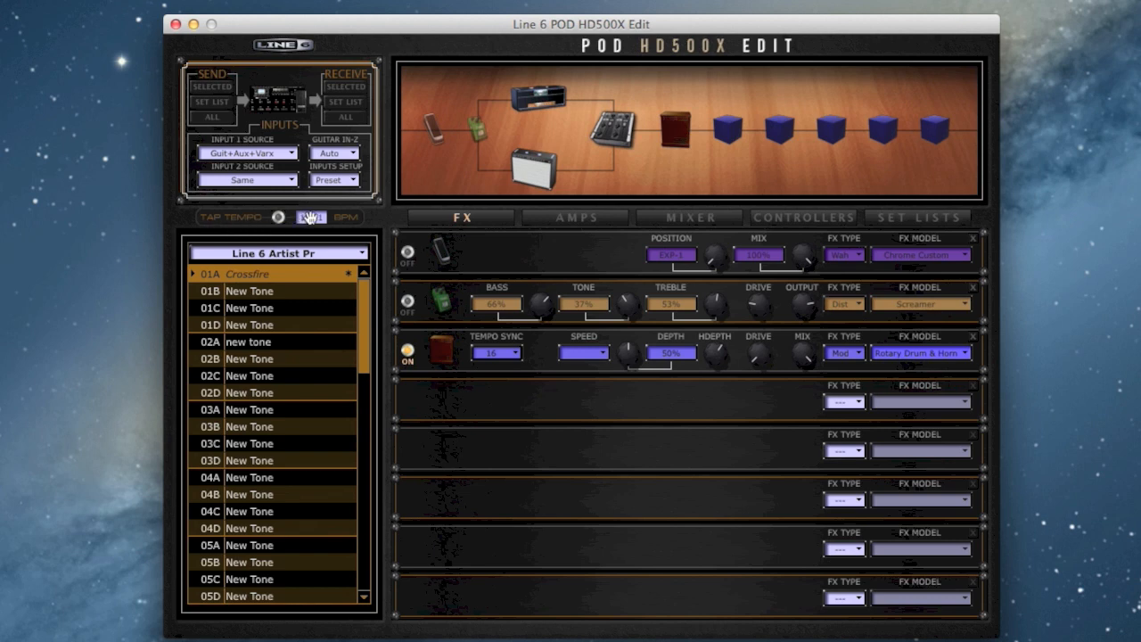
drag(715, 355, 719, 375)
drag(794, 353, 793, 357)
Move the Rotary Drum & Horn onto the lower path after Amp B and switch it off.
click(678, 141)
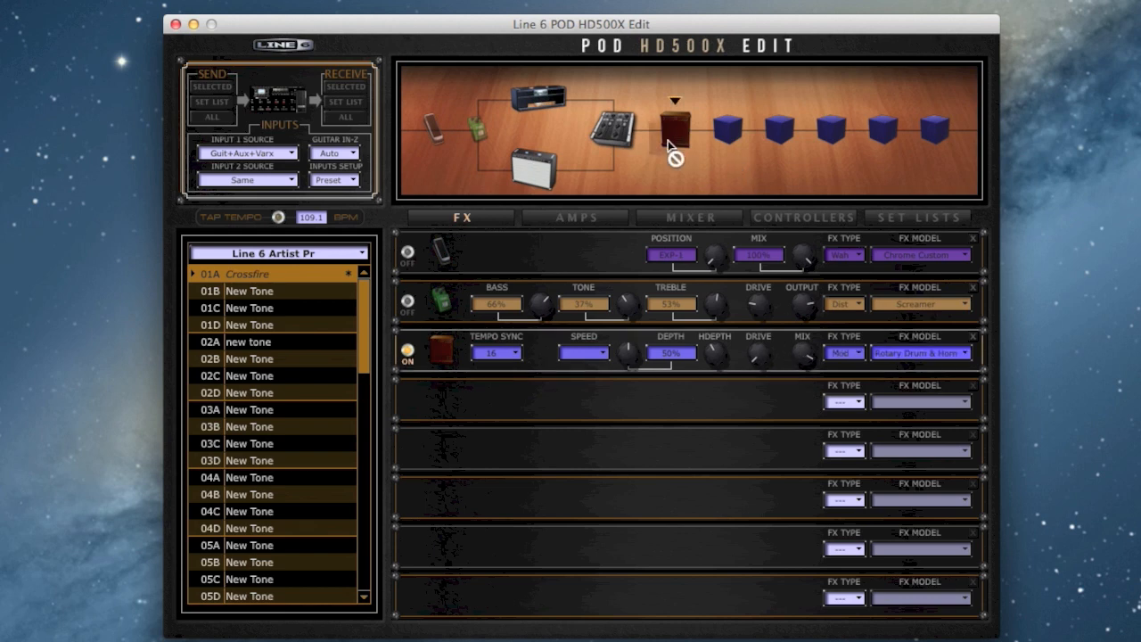
drag(577, 167, 576, 168)
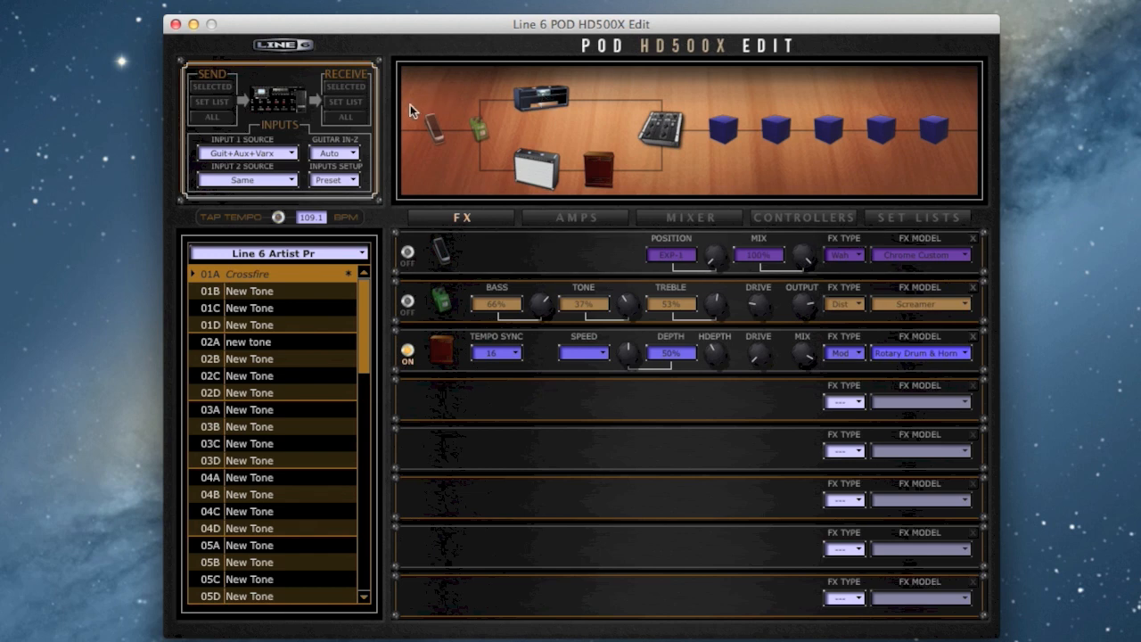
click(407, 351)
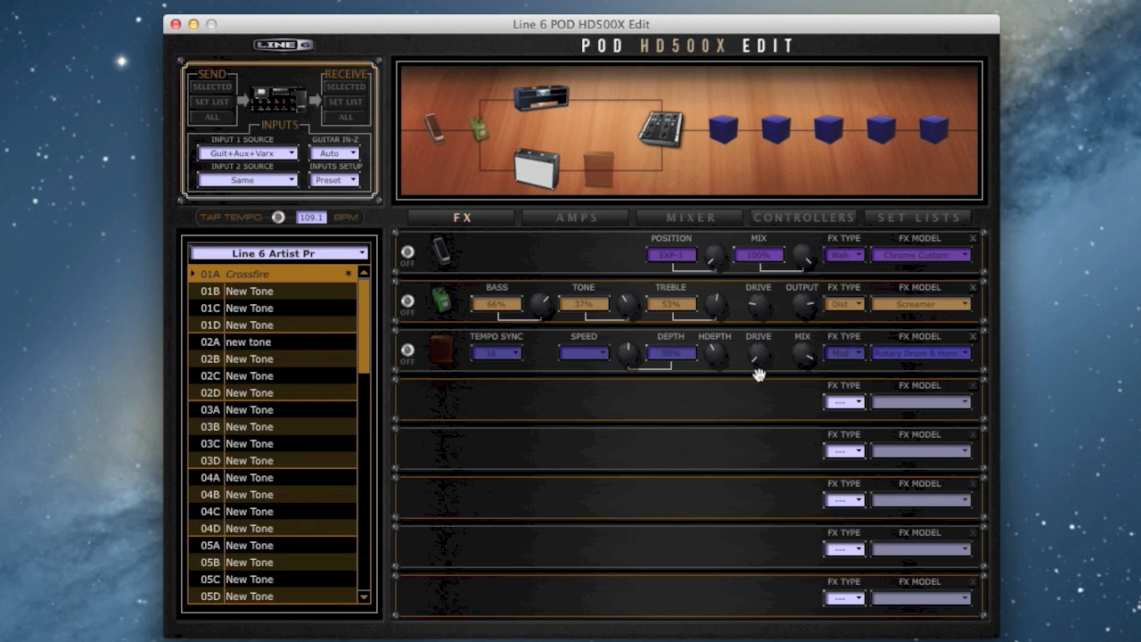
Add a '63 Spring reverb in the fourth effect slot with the mix at 41%, and adjust its decay.
click(841, 403)
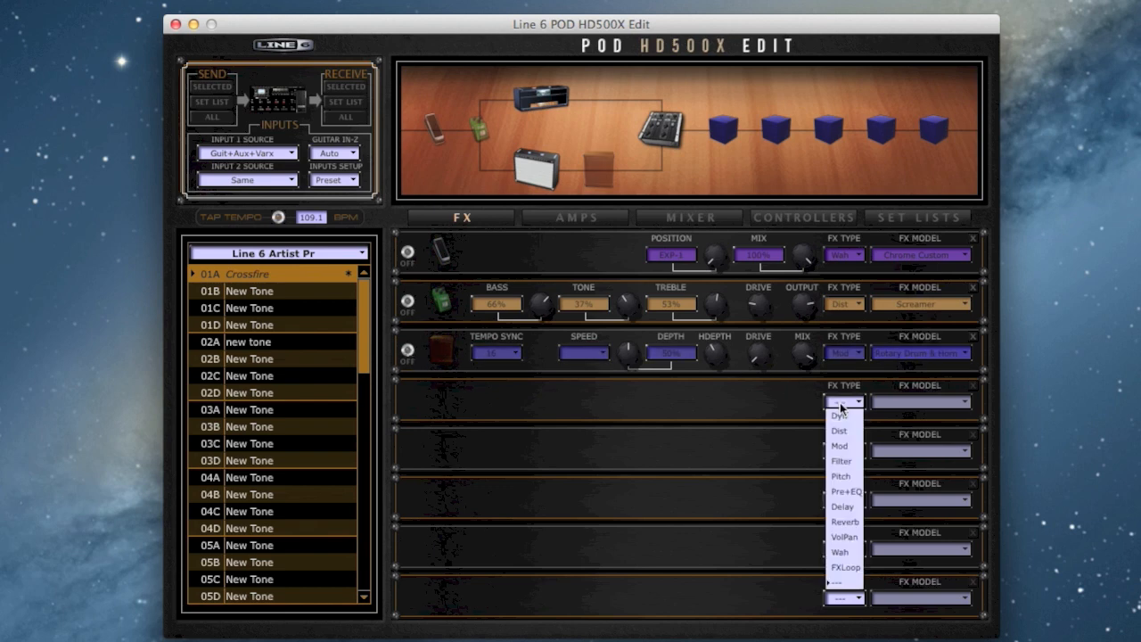
click(843, 522)
click(895, 404)
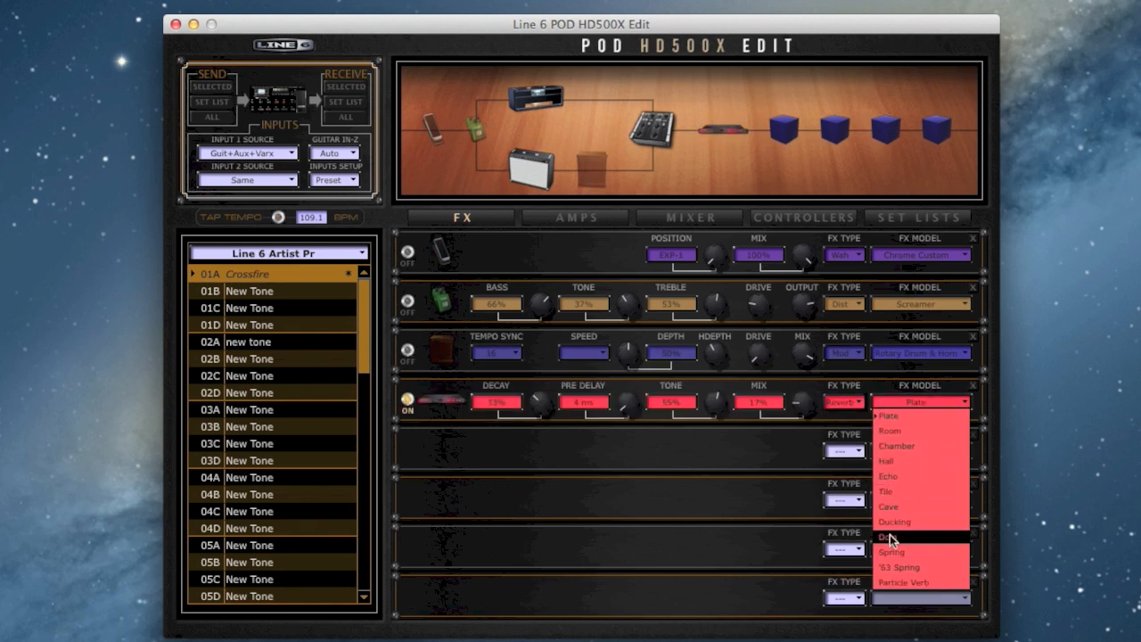
click(893, 567)
drag(797, 406, 796, 386)
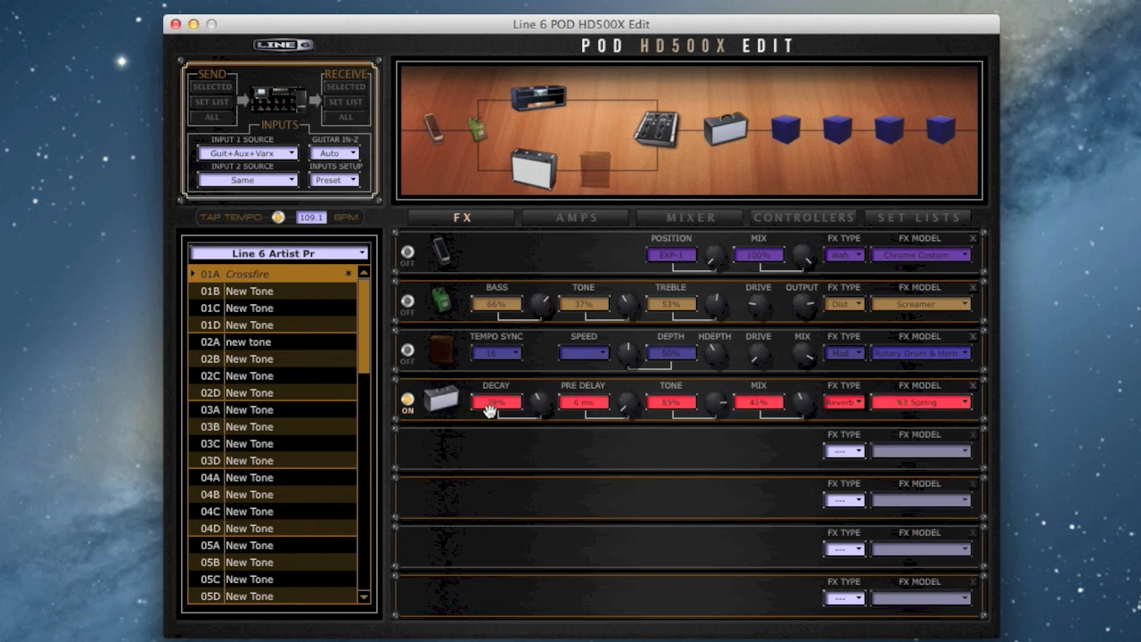
drag(539, 403, 539, 401)
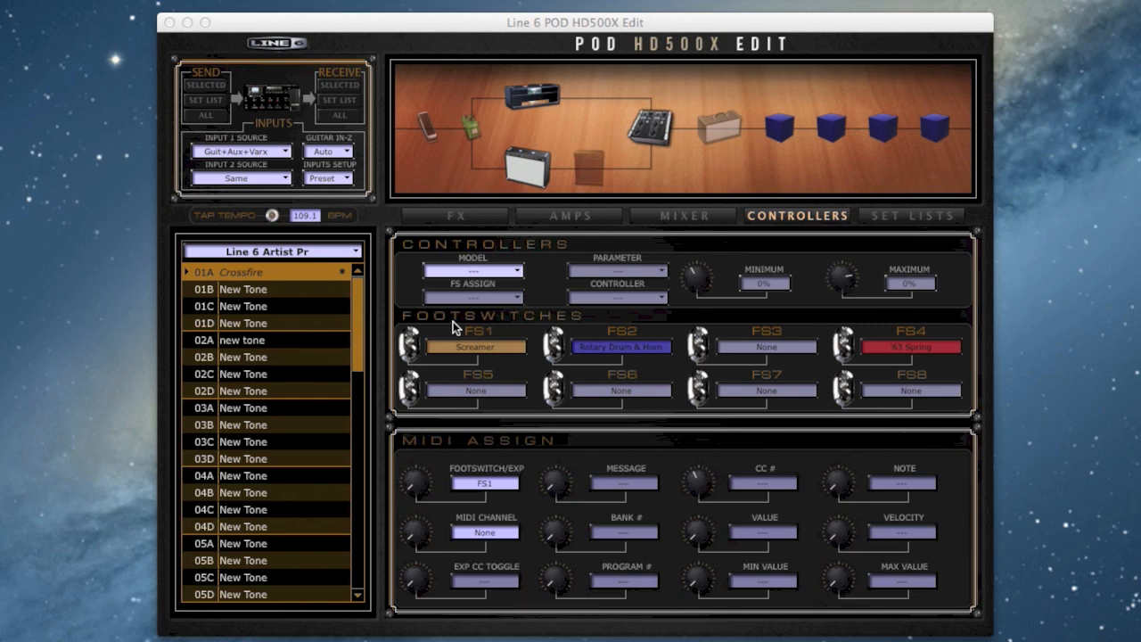
Assign the Chrome Custom wah to EXP TOE SWITCH and control its POSITION parameter with EXP-2.
click(481, 271)
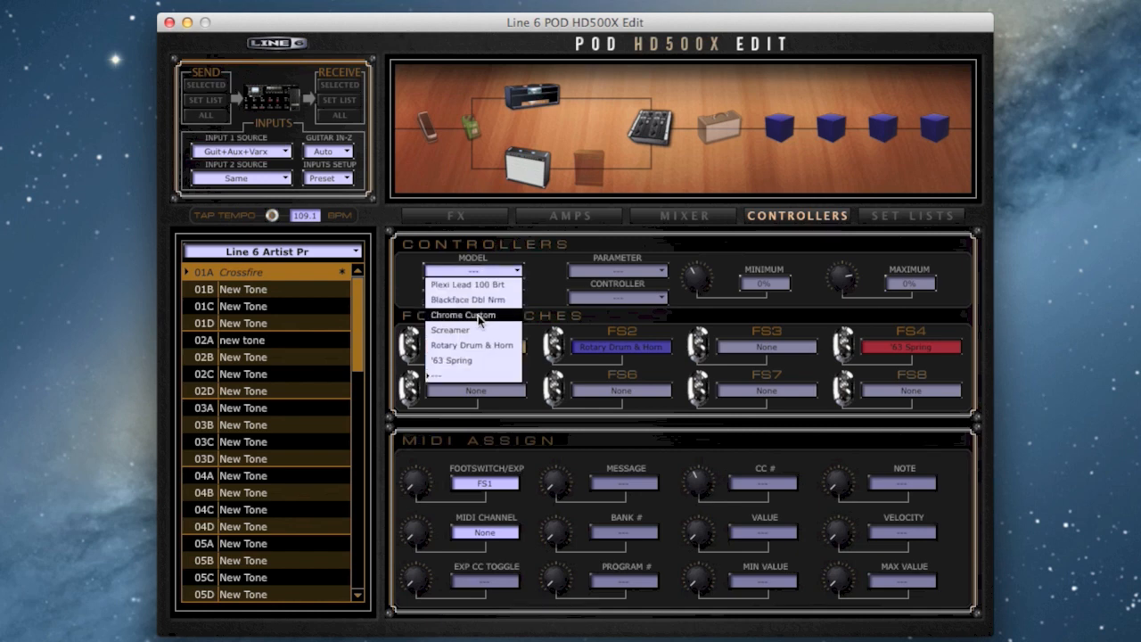
click(478, 315)
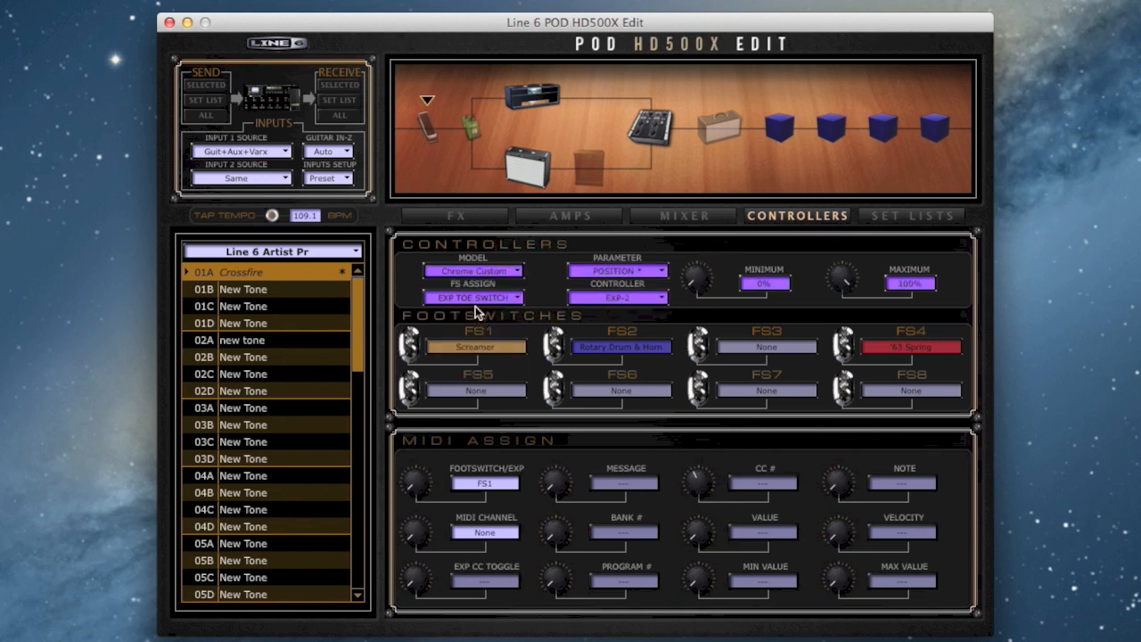
click(464, 299)
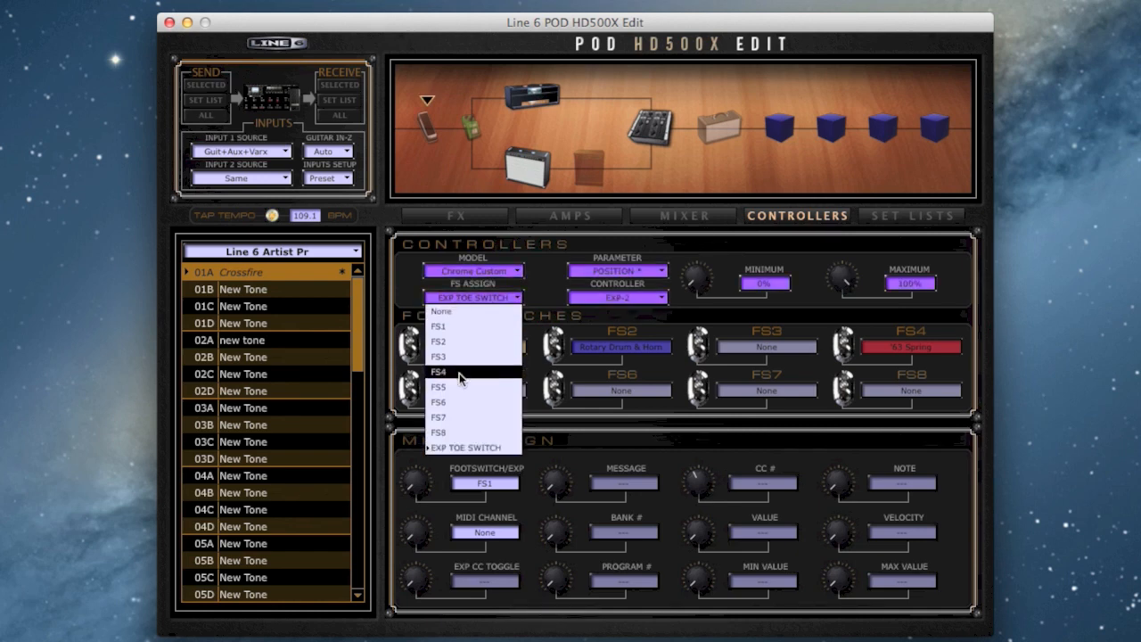
click(466, 448)
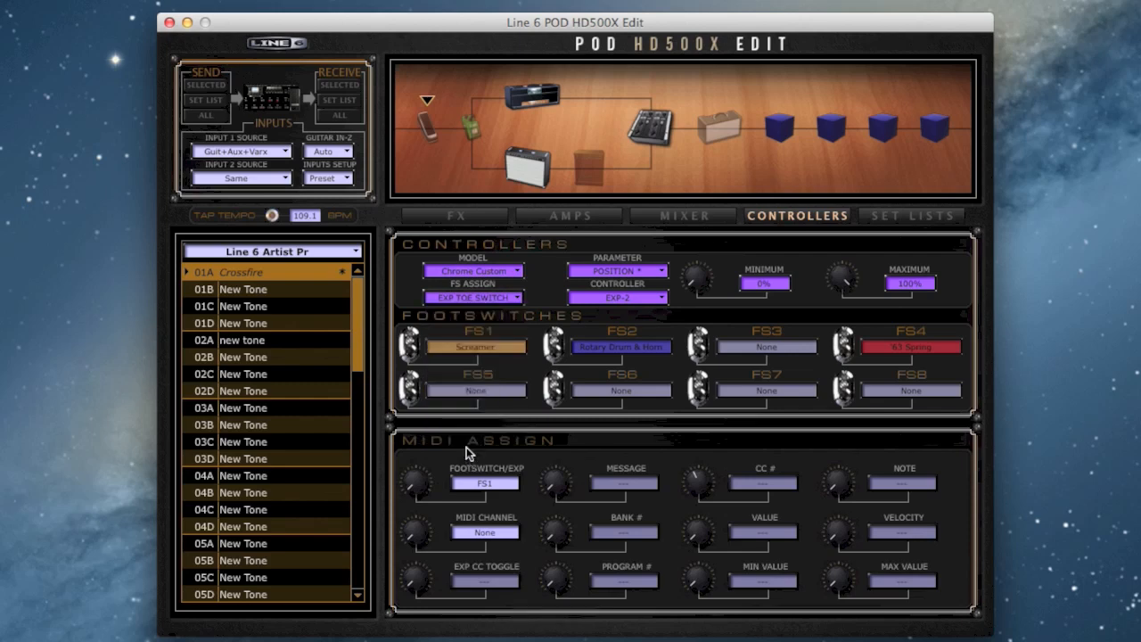
click(588, 302)
click(593, 349)
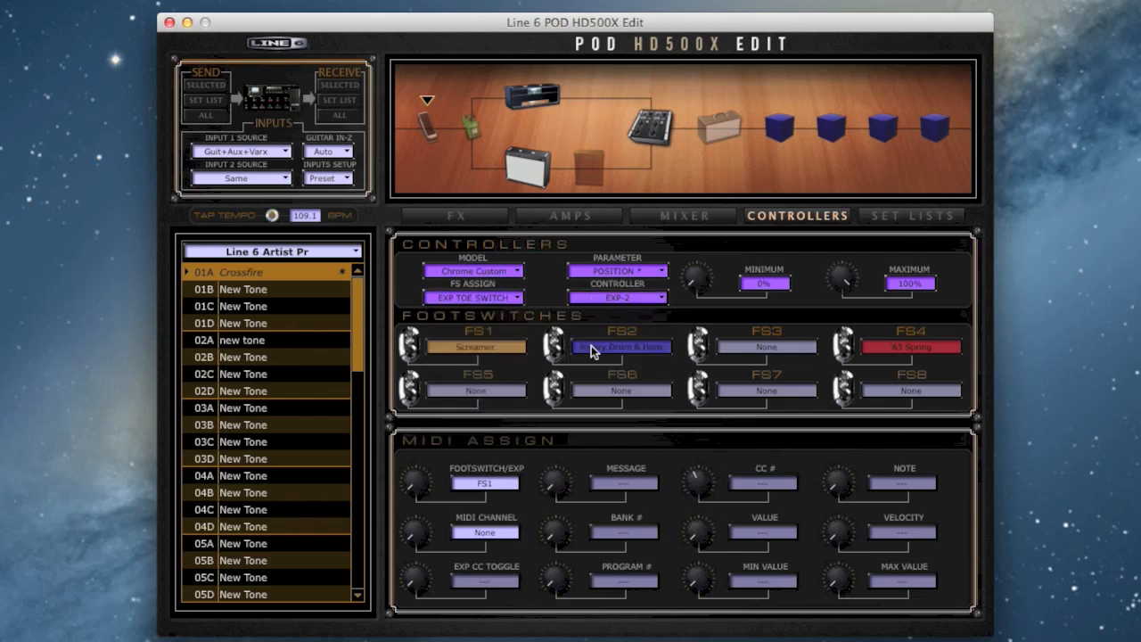
click(591, 351)
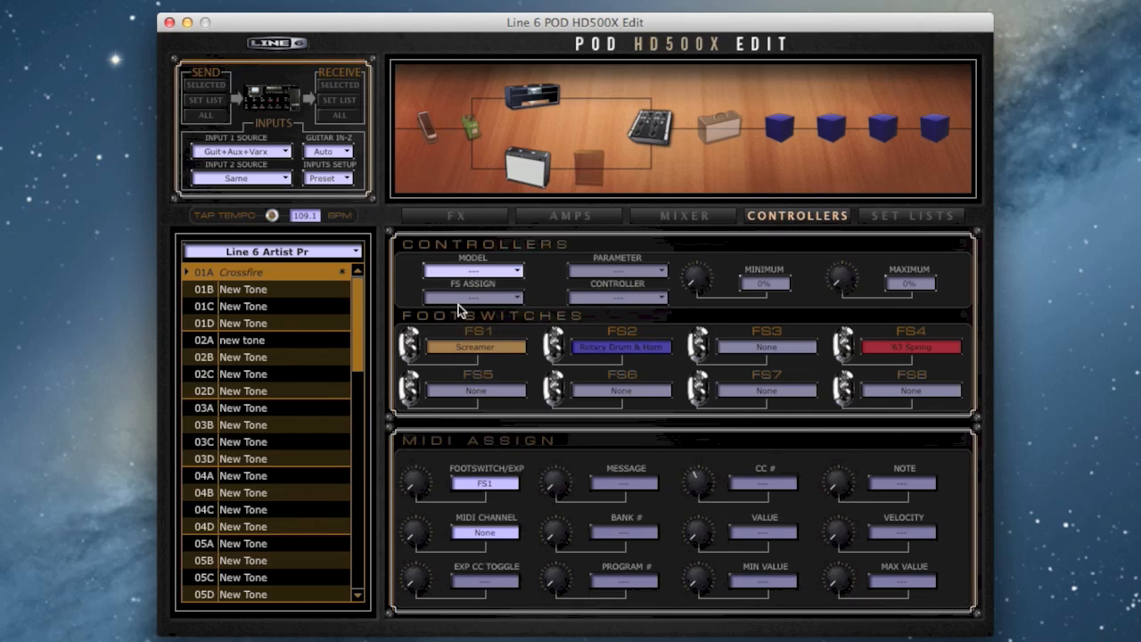
Review the controller and footswitch assignments of the Screamer, the Rotary Drum & Horn including its SPEED parameter, and the '63 Spring reverb.
click(454, 271)
click(450, 329)
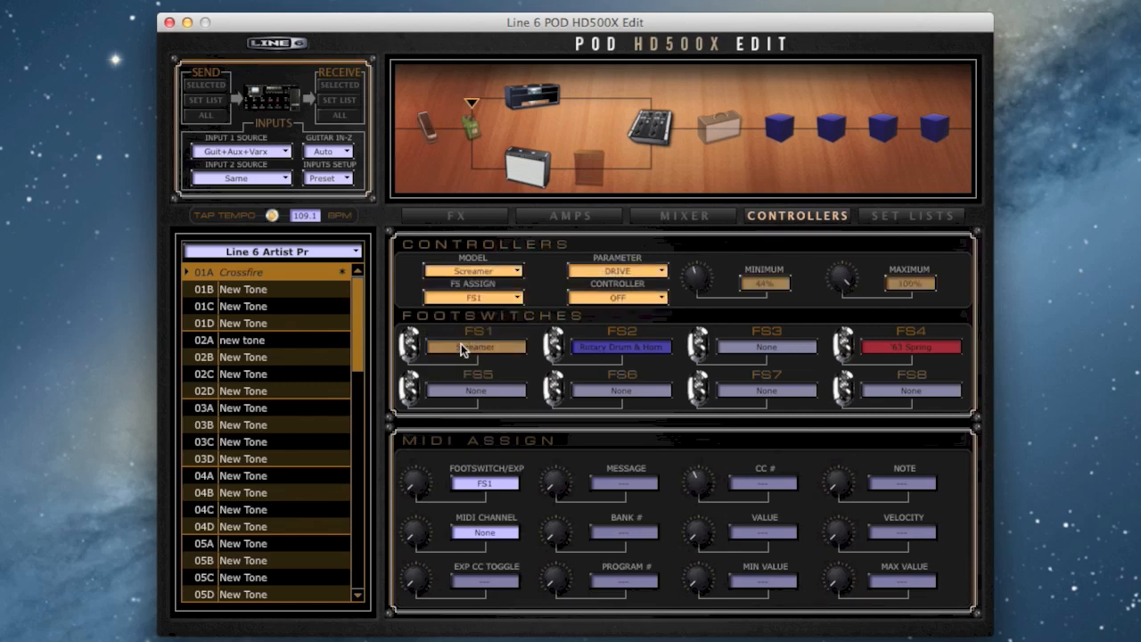
click(460, 272)
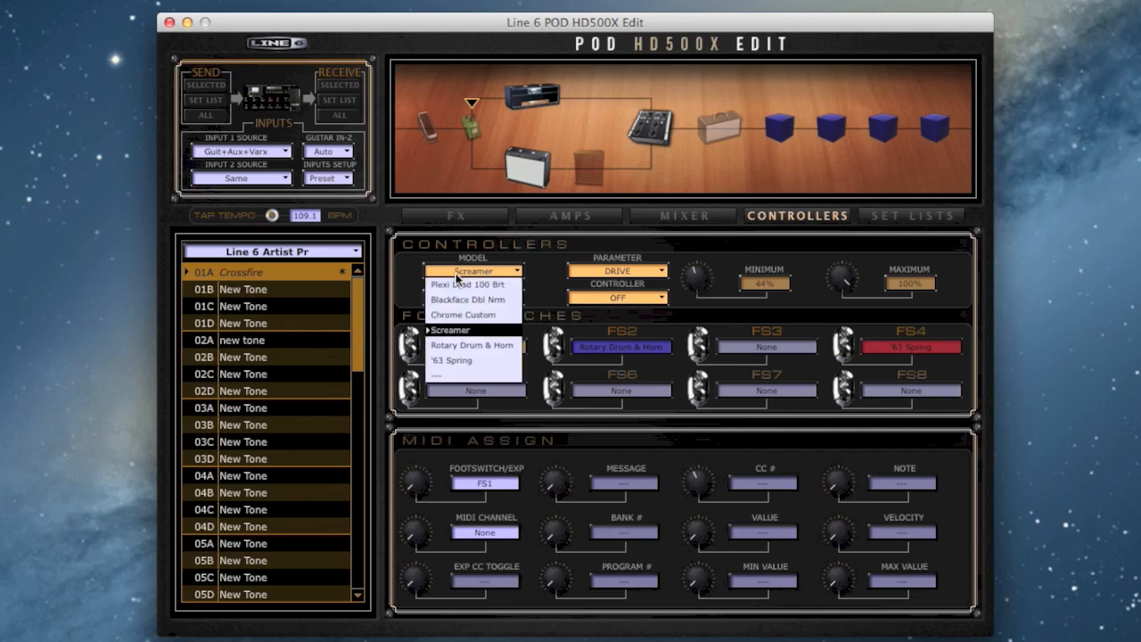
click(468, 345)
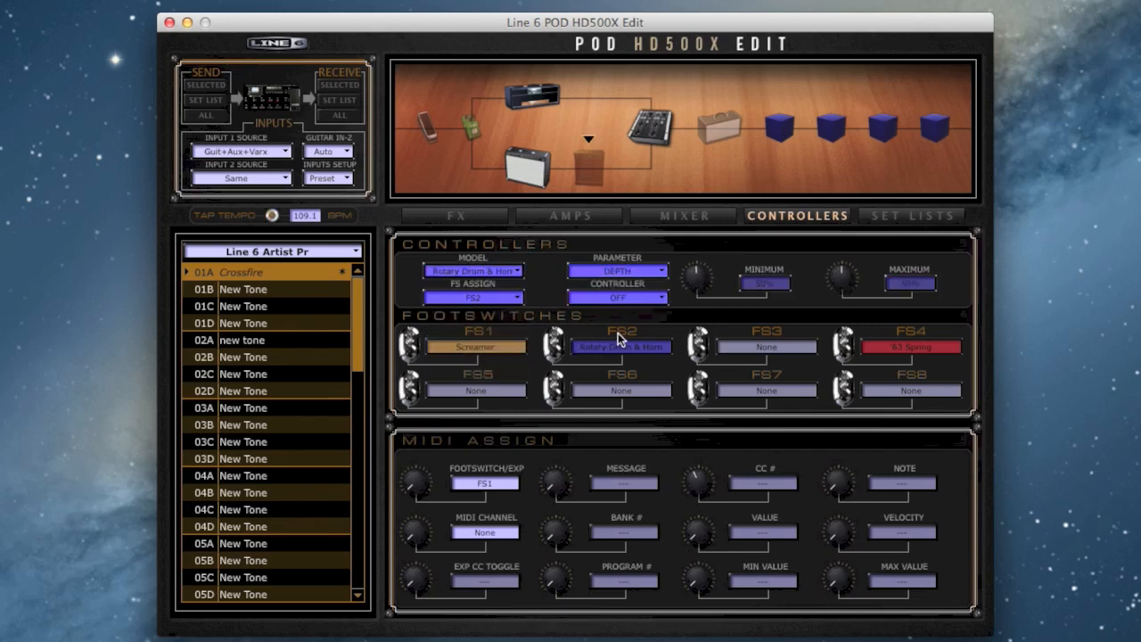
click(617, 271)
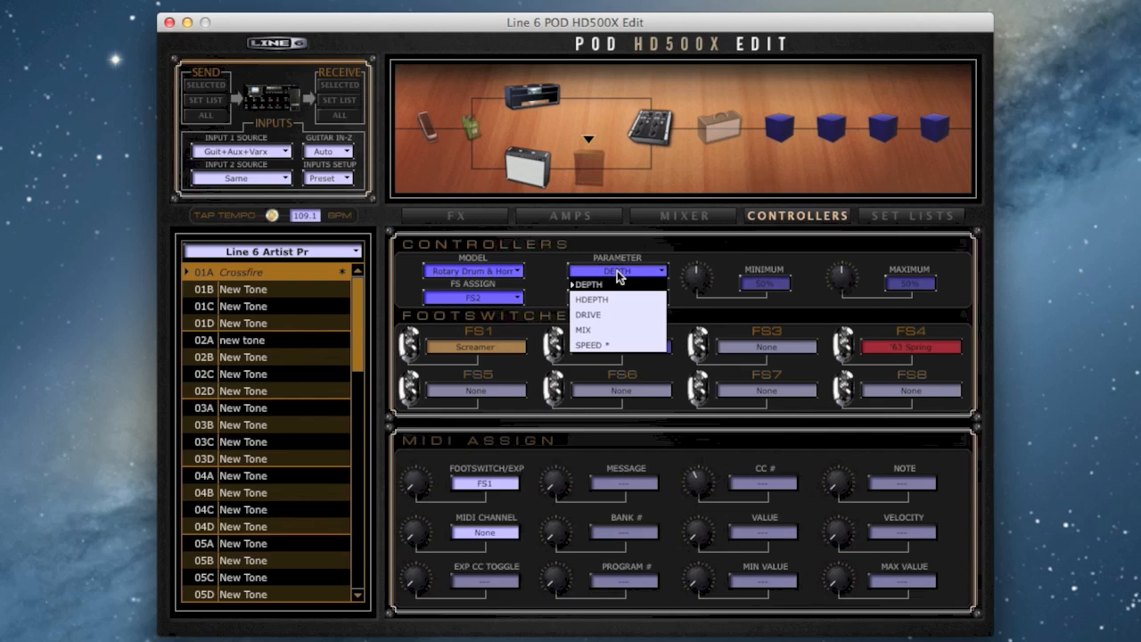
click(610, 344)
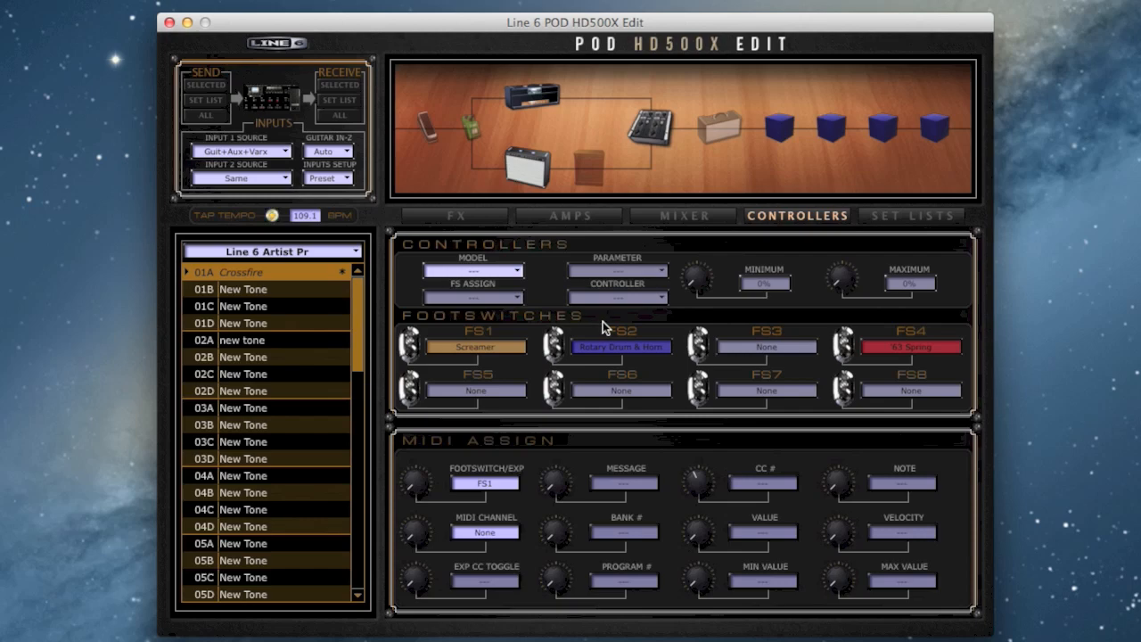
click(506, 271)
click(477, 360)
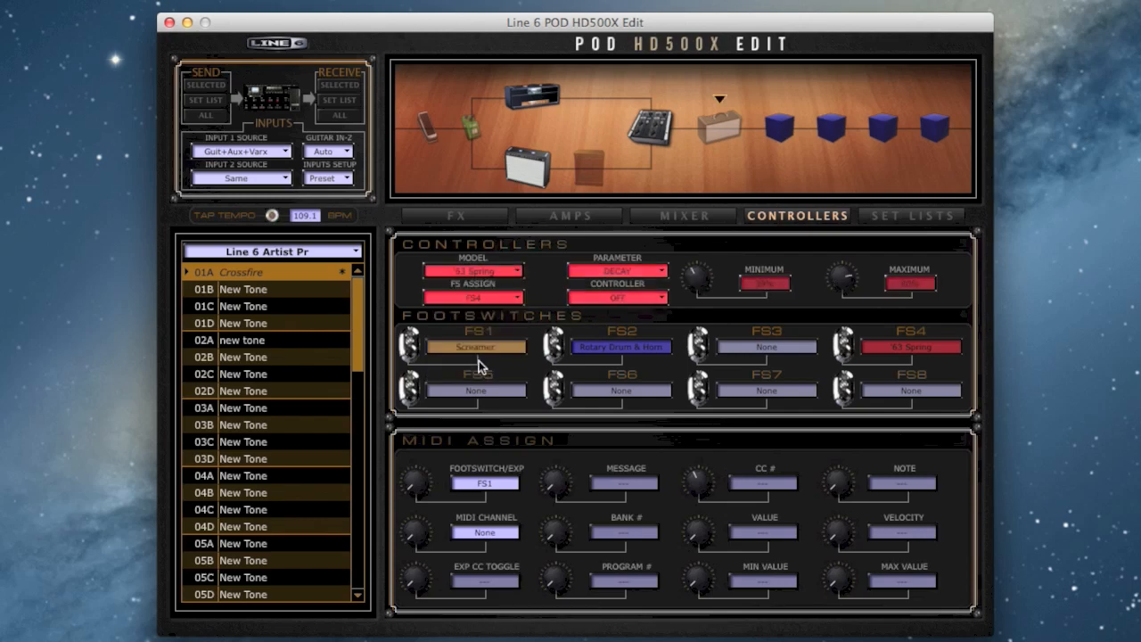